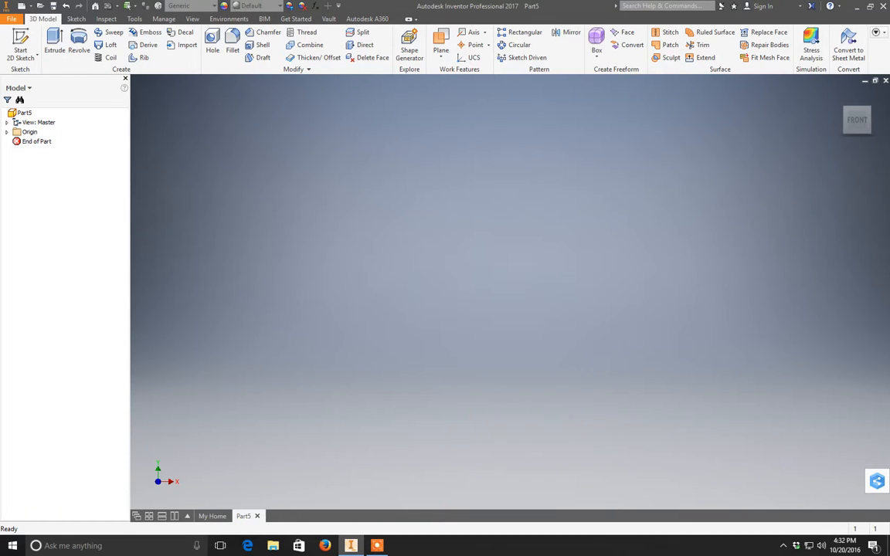
# Sketch a circle 1 in in diameter centred on the origin of the horizontal XZ plane and finish the sketch.
pyautogui.click(33, 36)
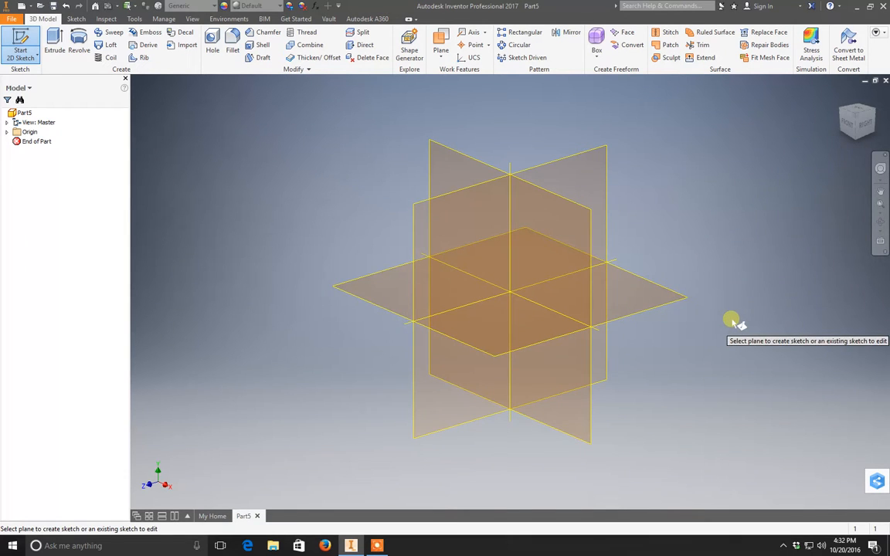
pyautogui.click(363, 297)
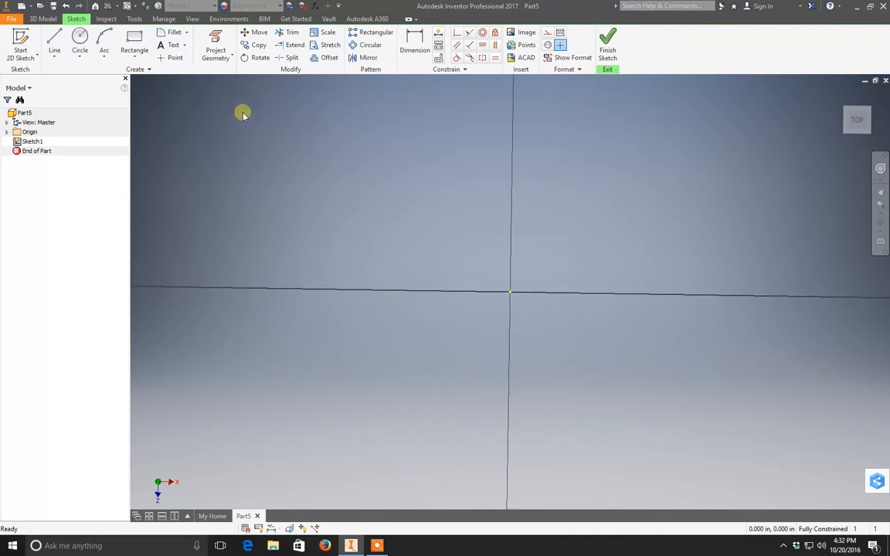
pyautogui.click(81, 40)
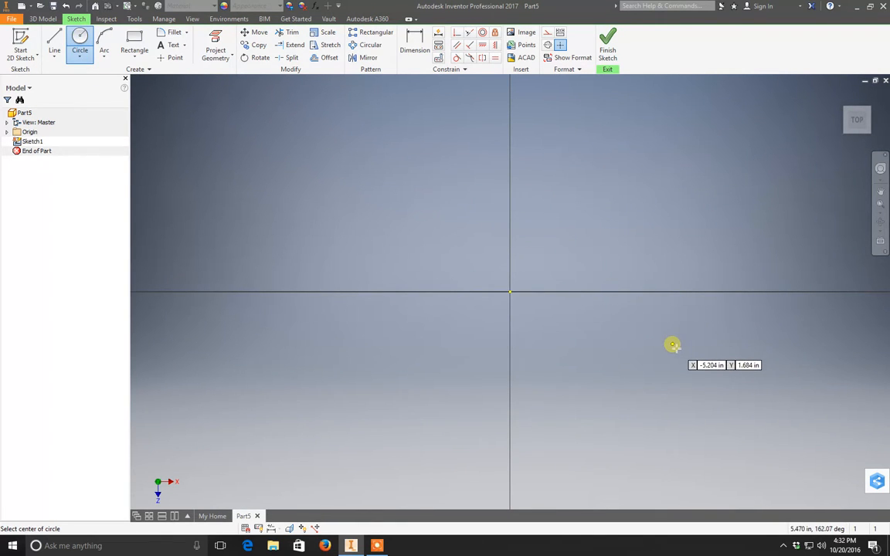
pyautogui.click(509, 293)
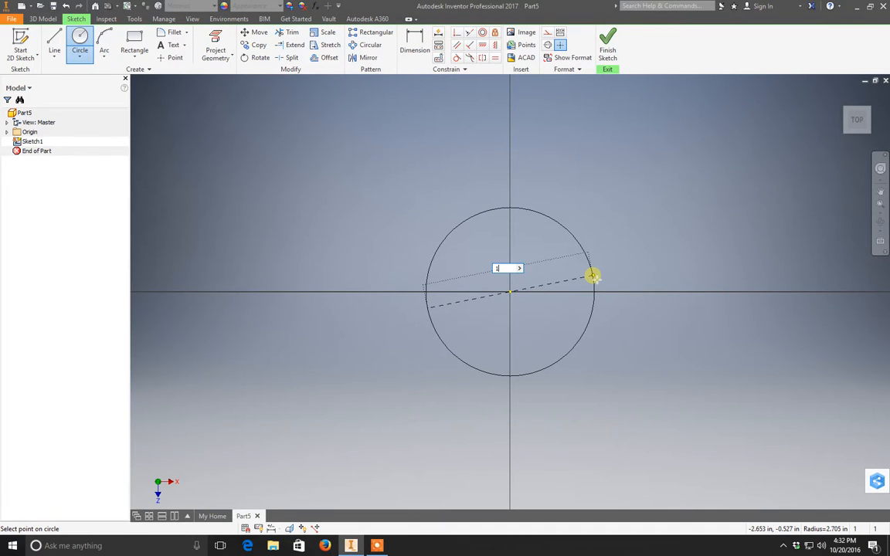
pyautogui.press('Return')
pyautogui.scroll(2, 511, 294)
pyautogui.scroll(4, 511, 294)
pyautogui.scroll(-2, 511, 293)
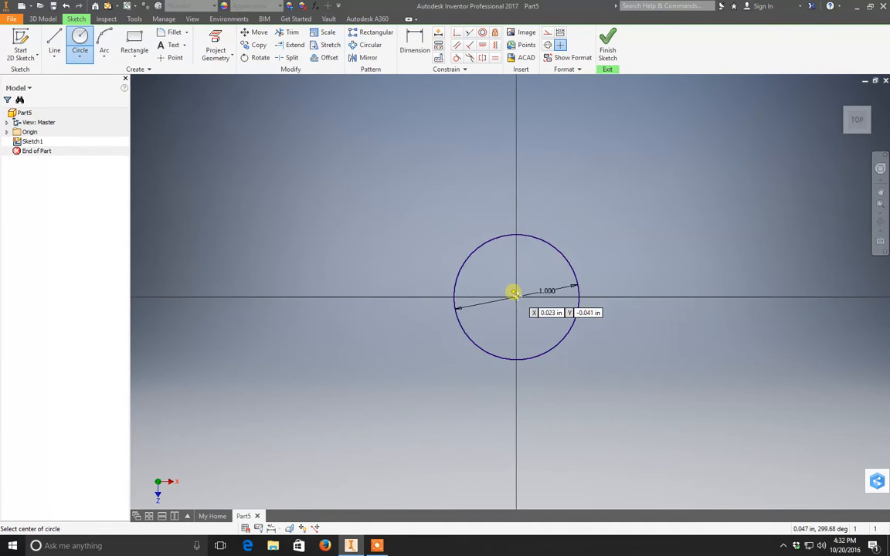
pyautogui.click(616, 47)
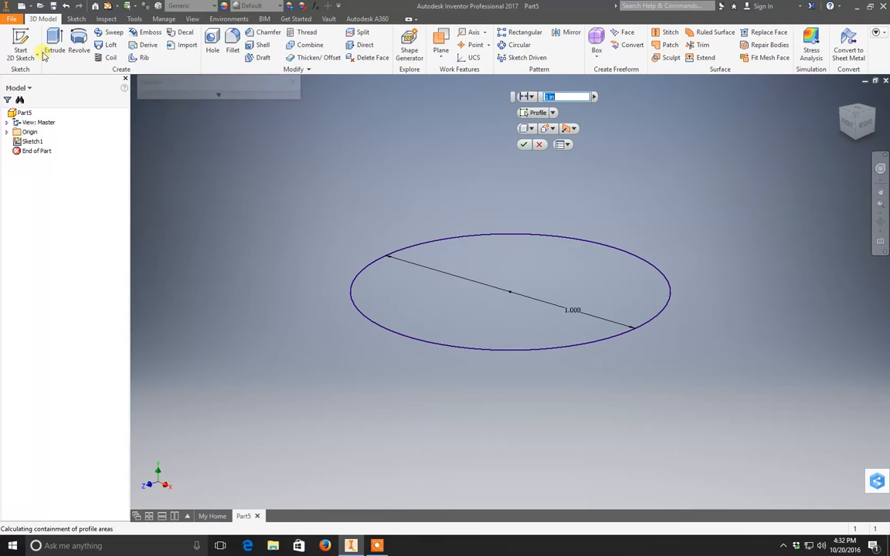
# Extrude the circle 0.2 in upward in Direction 1 as a solid disc.
pyautogui.click(220, 96)
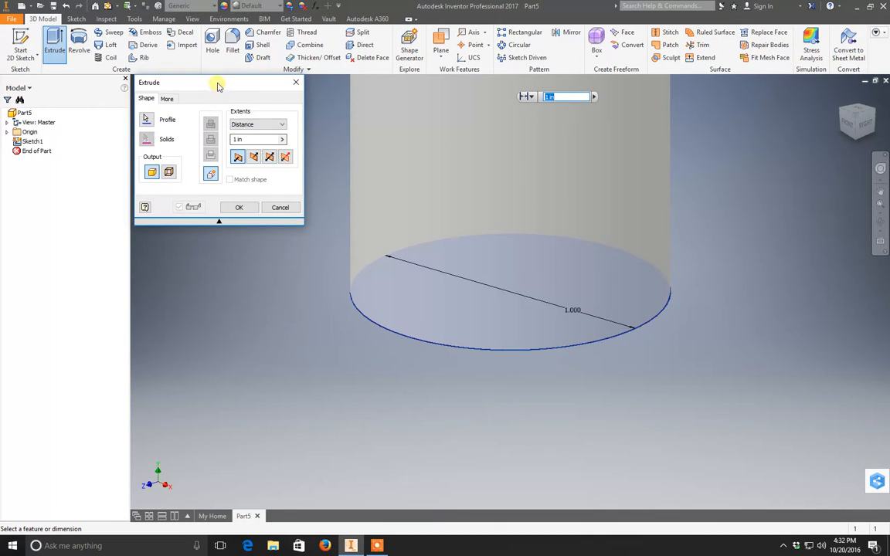
pyautogui.moveTo(218, 85); pyautogui.dragTo(219, 95)
pyautogui.scroll(-2, 464, 202)
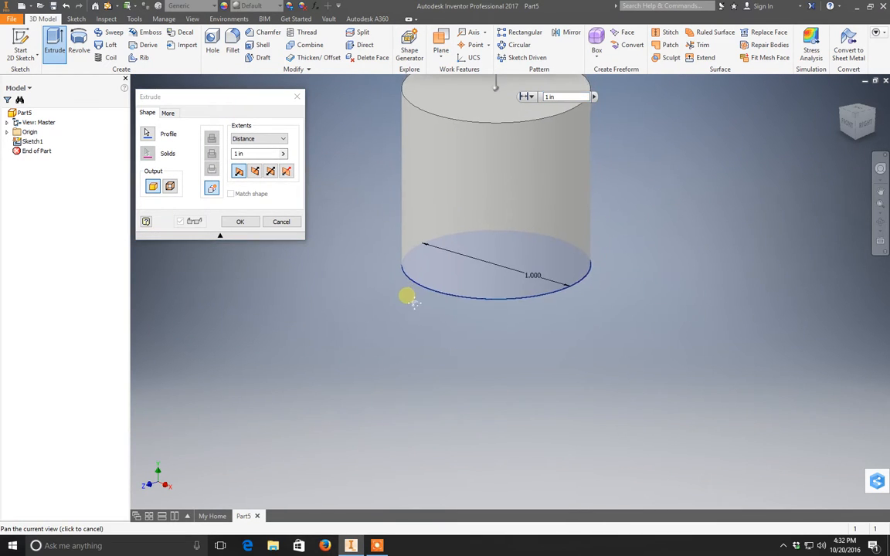
pyautogui.scroll(-2, 378, 263)
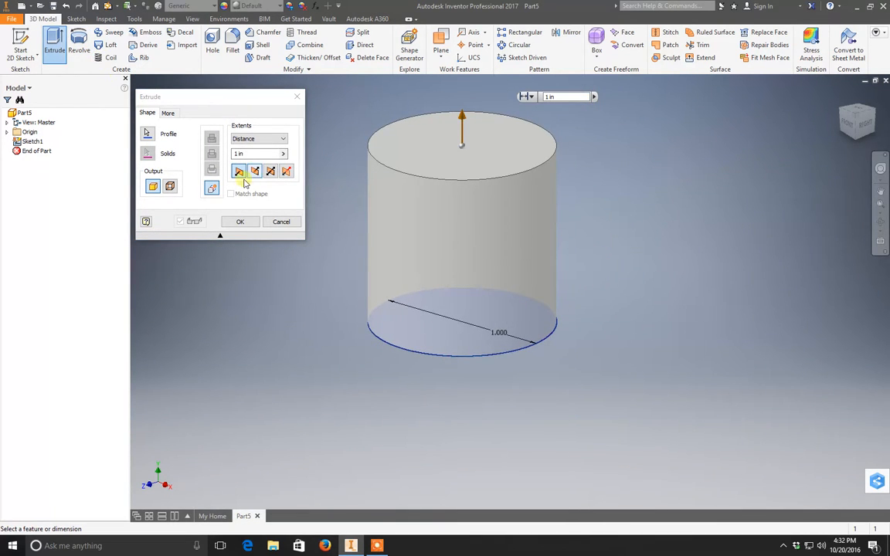
pyautogui.click(238, 153)
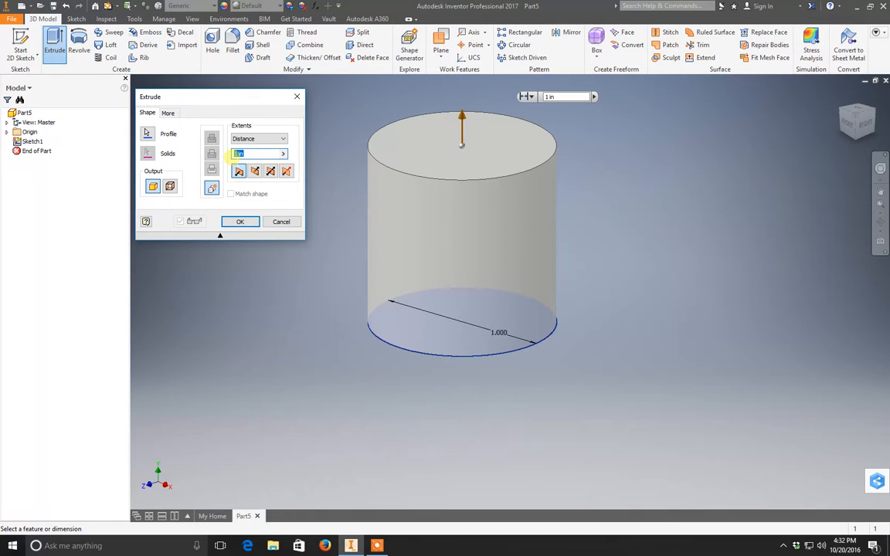
pyautogui.write('.2')
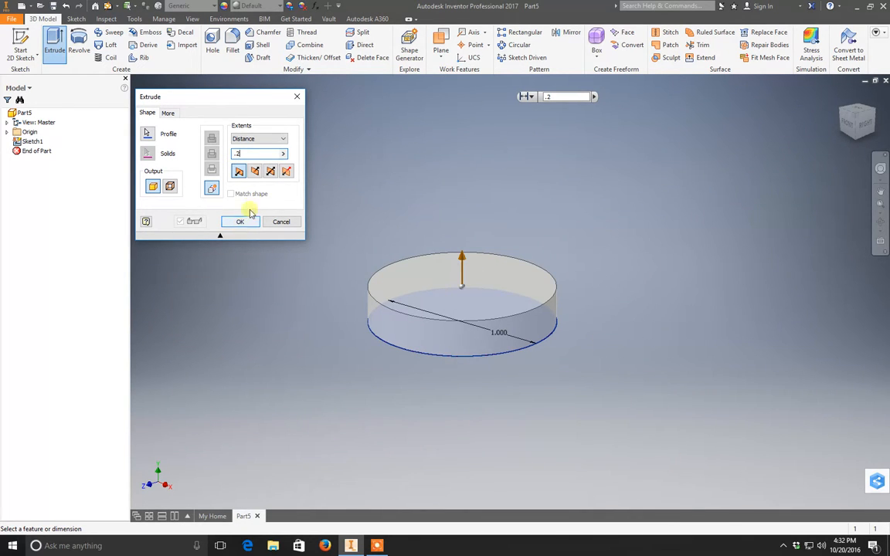
pyautogui.click(255, 171)
pyautogui.click(240, 172)
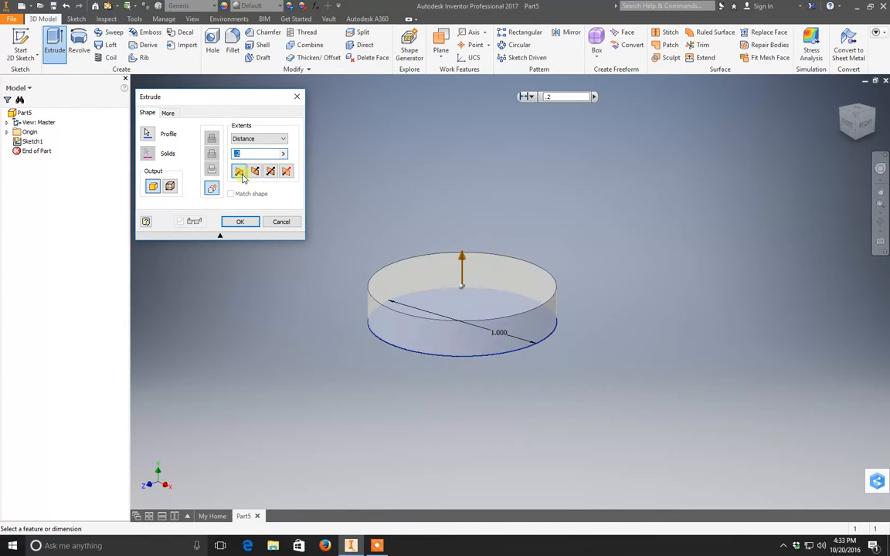
pyautogui.click(271, 172)
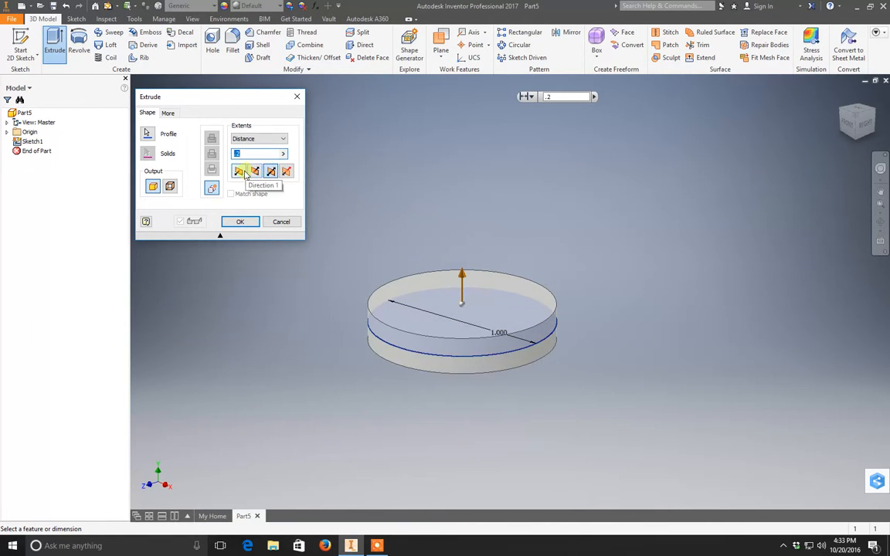
pyautogui.click(240, 171)
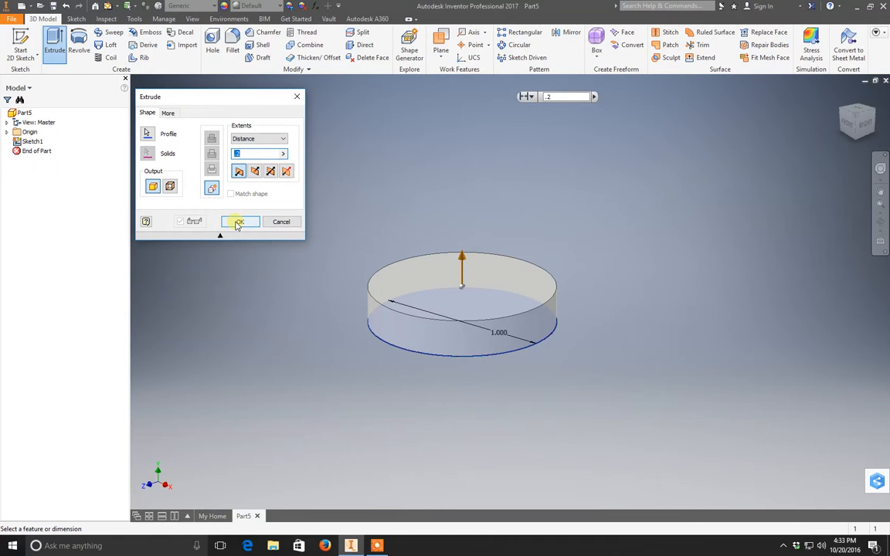
pyautogui.click(238, 222)
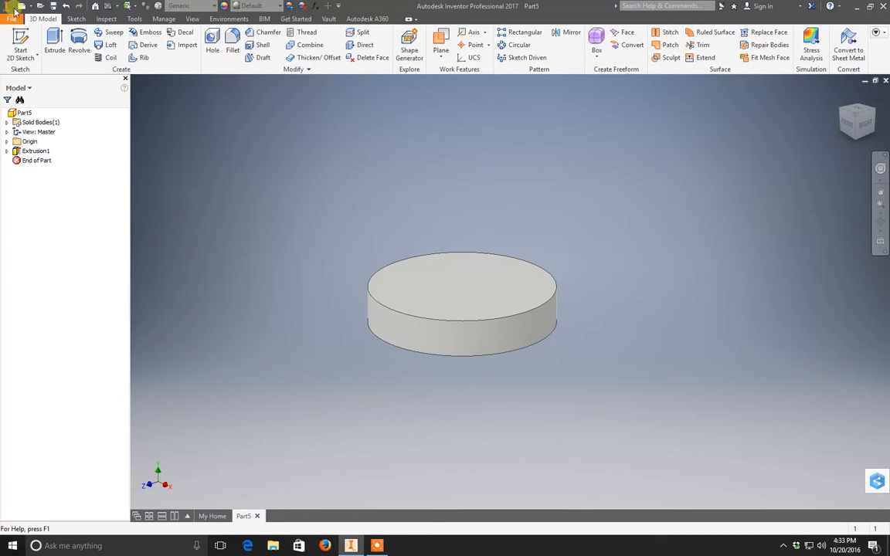
# Sketch a circle 0.5 in in diameter centred on the disc's top face and finish the sketch.
pyautogui.click(20, 45)
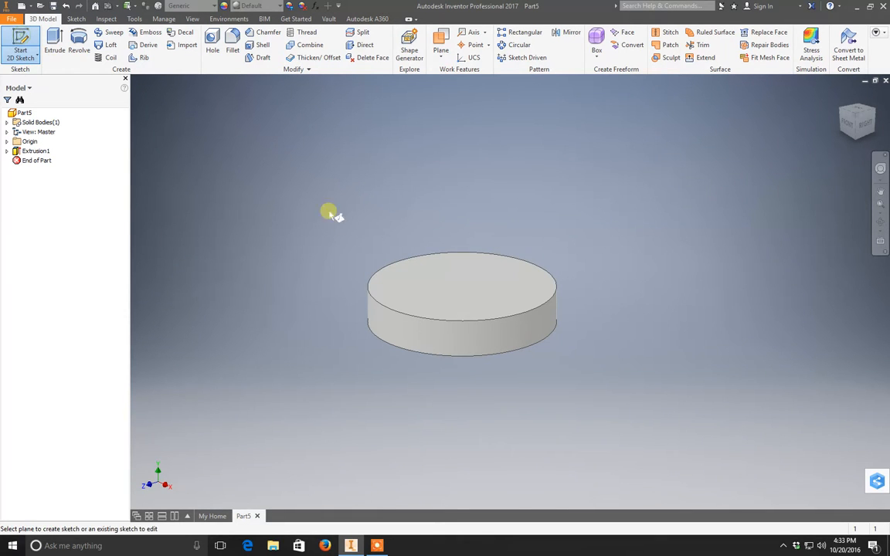
pyautogui.click(463, 292)
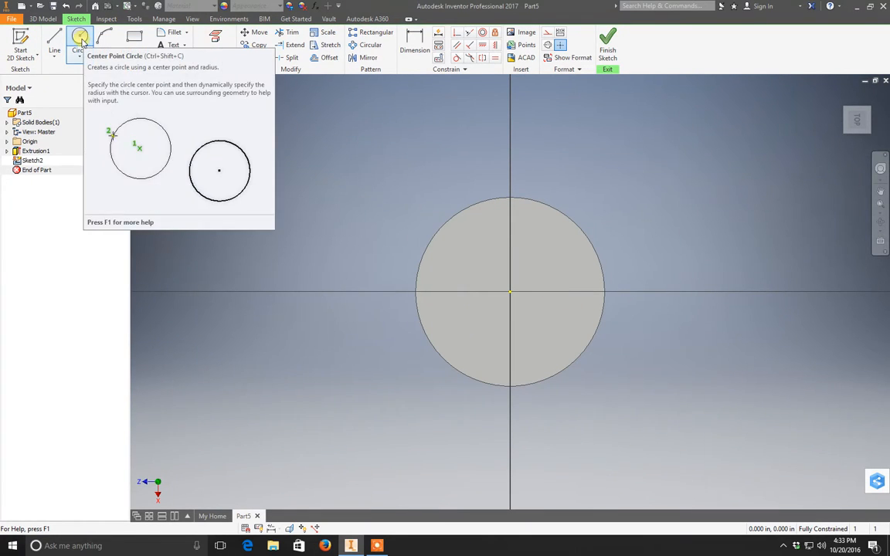
pyautogui.click(81, 43)
pyautogui.click(509, 292)
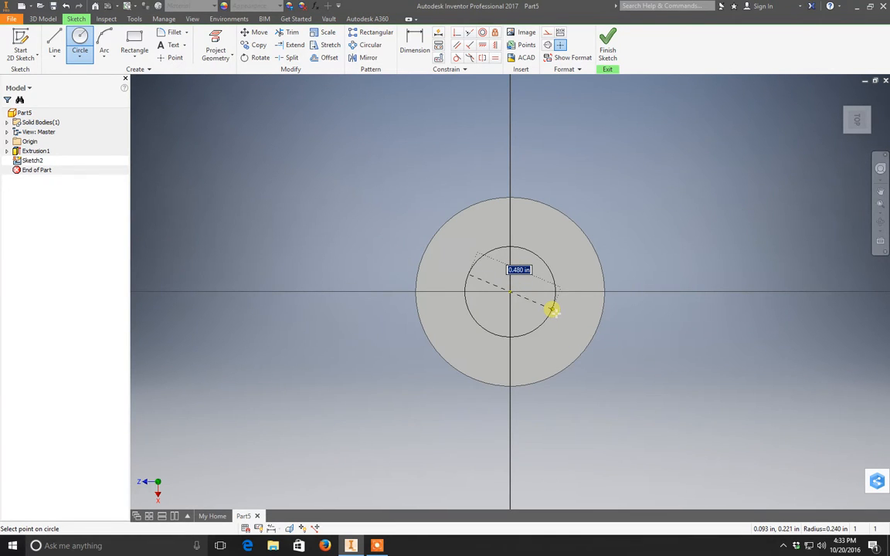
pyautogui.write('.5')
pyautogui.press('Return')
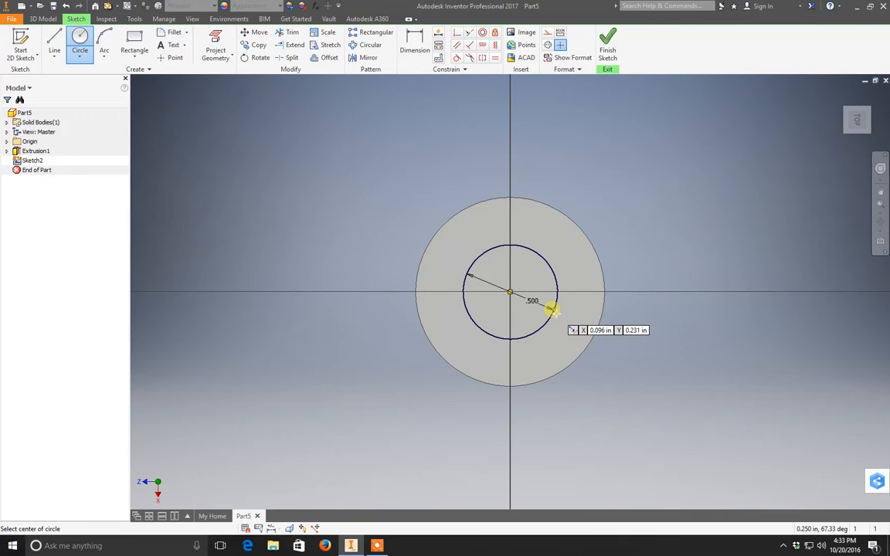
pyautogui.click(610, 55)
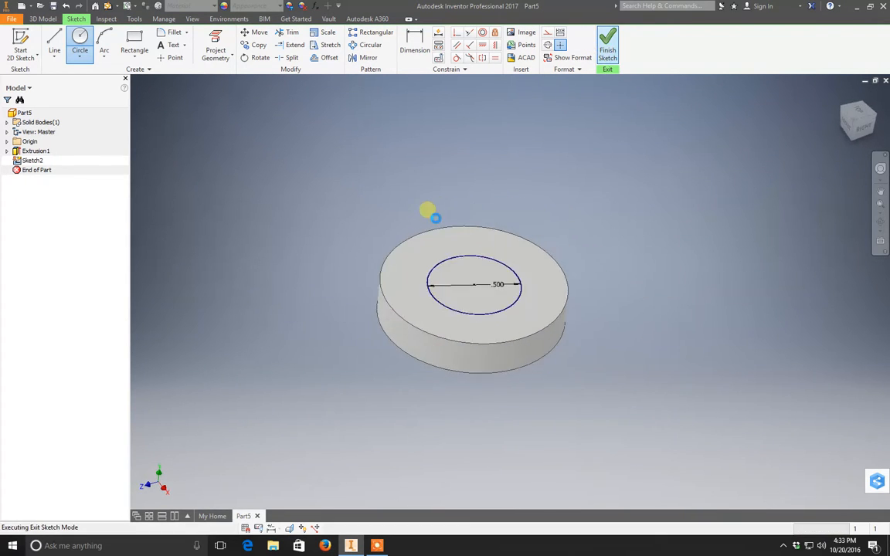
# Extrude the 0.5 in circle 0.3 in upward, joined to the disc.
pyautogui.click(63, 45)
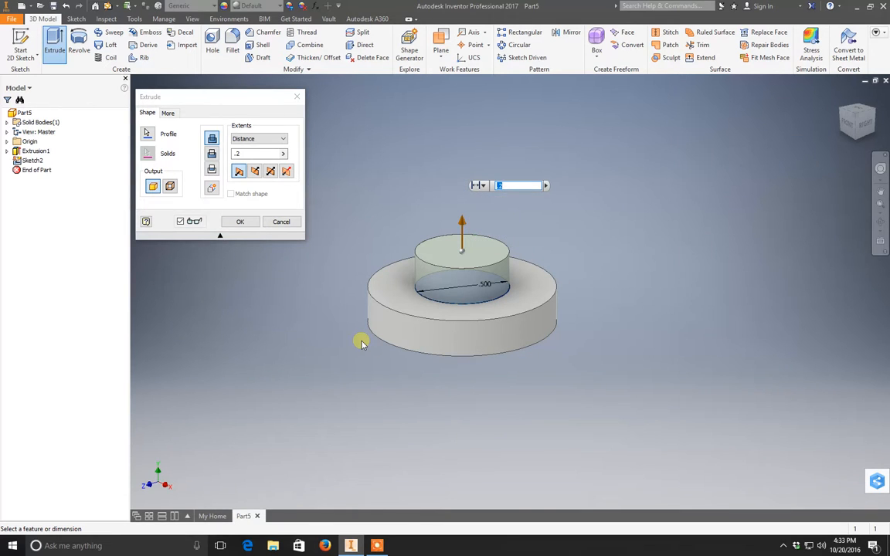
pyautogui.write('.3')
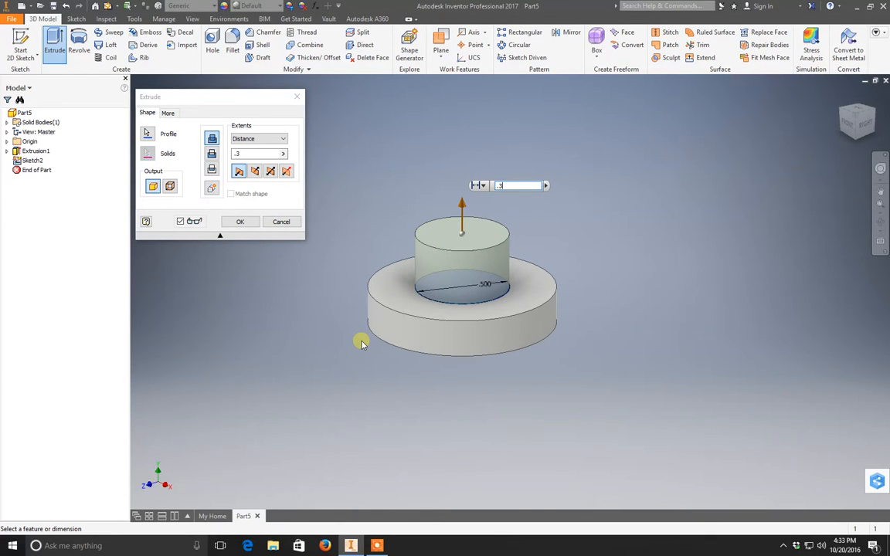
pyautogui.click(241, 222)
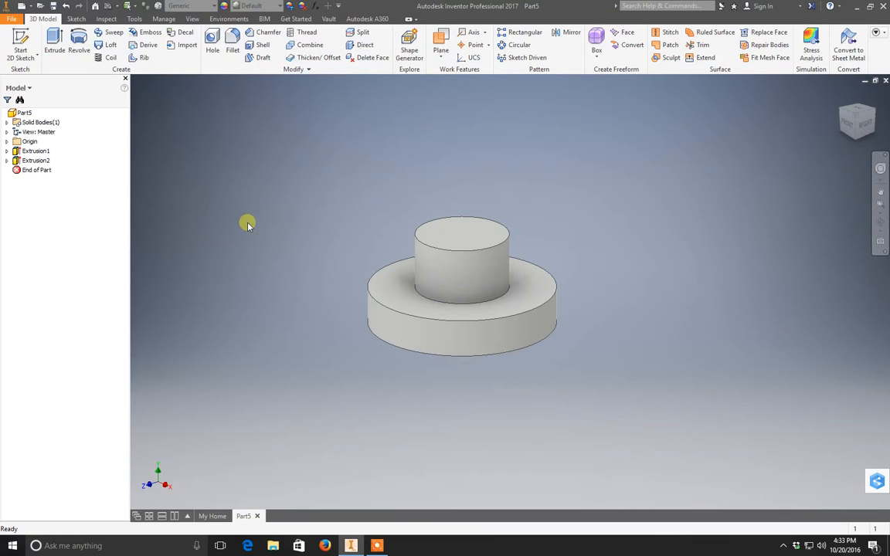
# Sketch a circle 0.75 in in diameter centred on the top face of the narrow cylinder and finish the sketch.
pyautogui.click(31, 40)
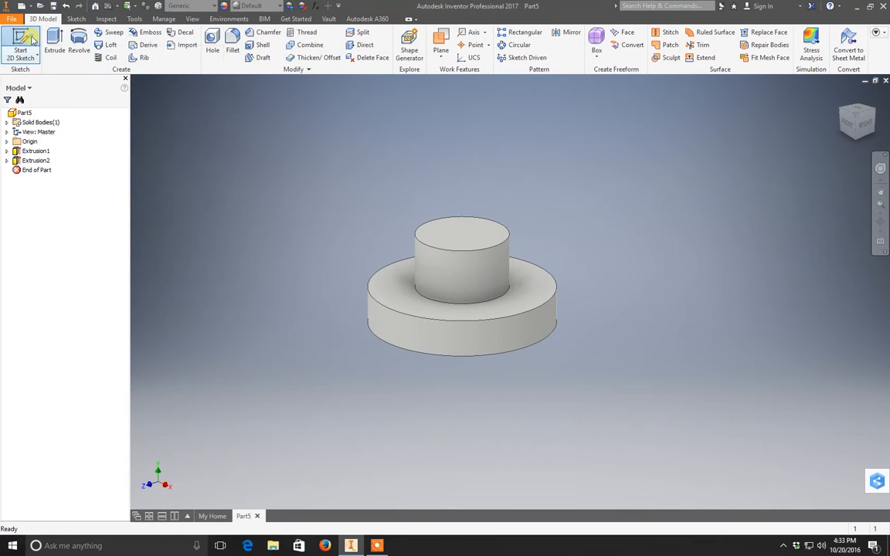
pyautogui.click(482, 236)
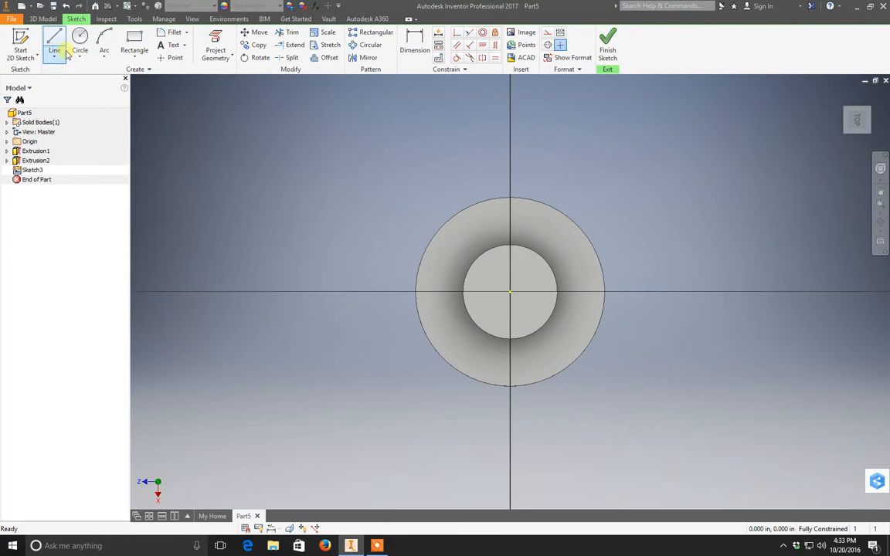
pyautogui.click(79, 40)
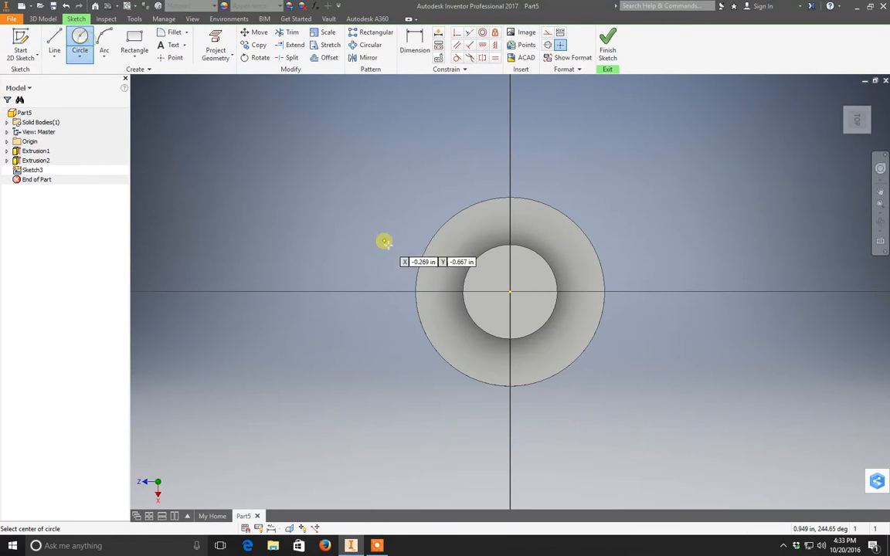
pyautogui.click(509, 291)
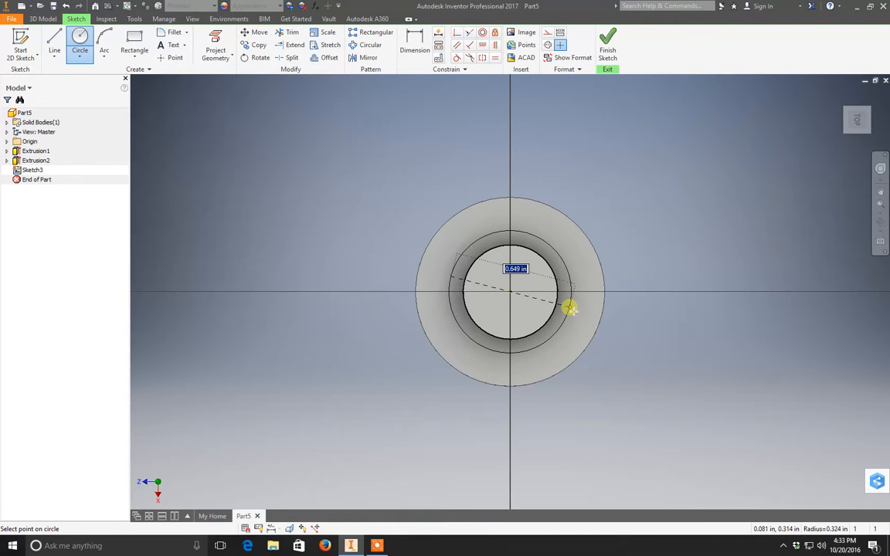
pyautogui.write('.75')
pyautogui.press('Return')
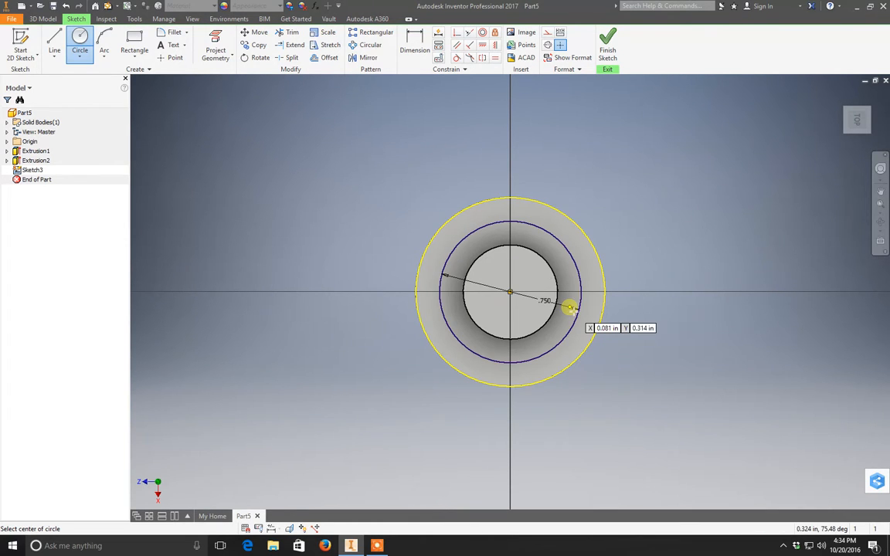
pyautogui.click(607, 45)
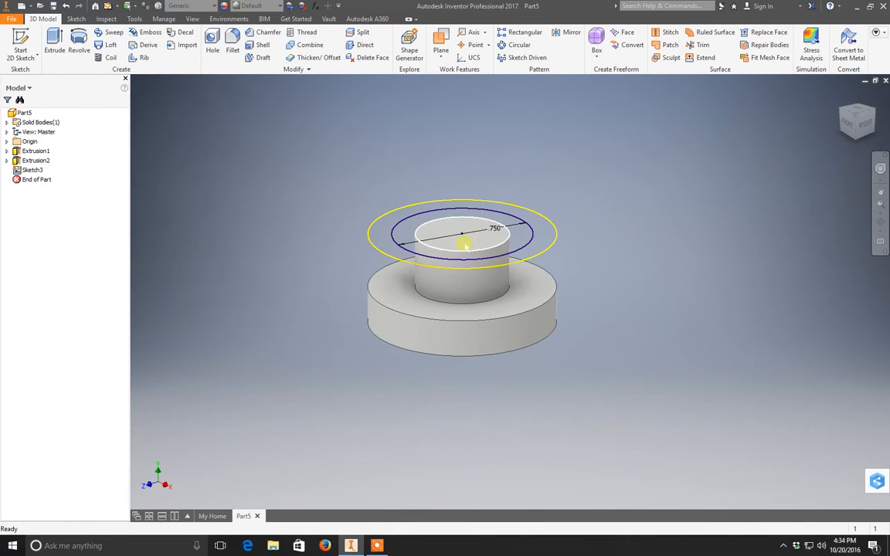
# Extrude the area inside the 0.75 in circle 0.2 in upward, joined to the narrow cylinder.
pyautogui.scroll(3, 462, 236)
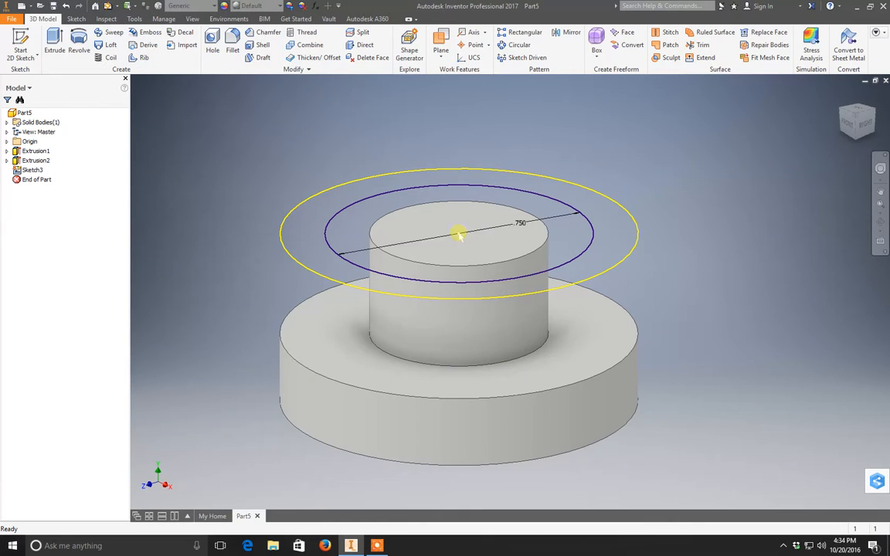
pyautogui.click(634, 244)
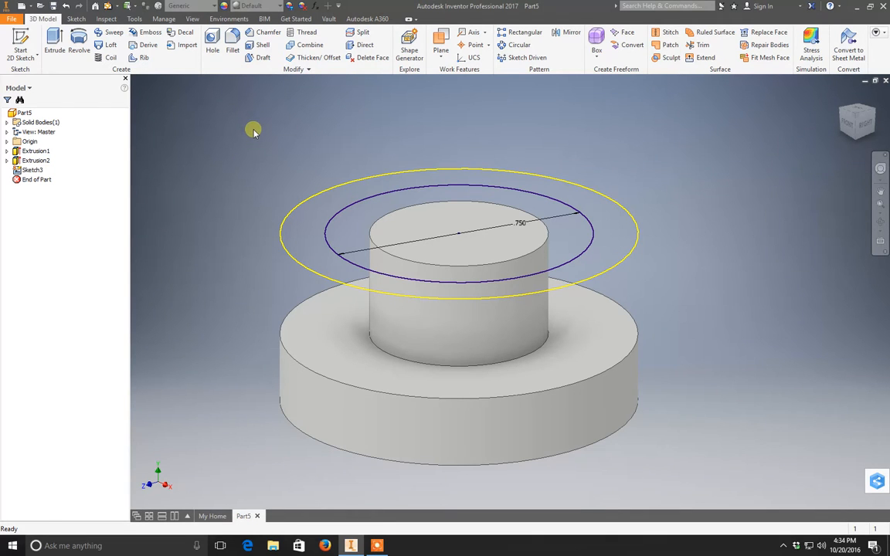
pyautogui.click(54, 45)
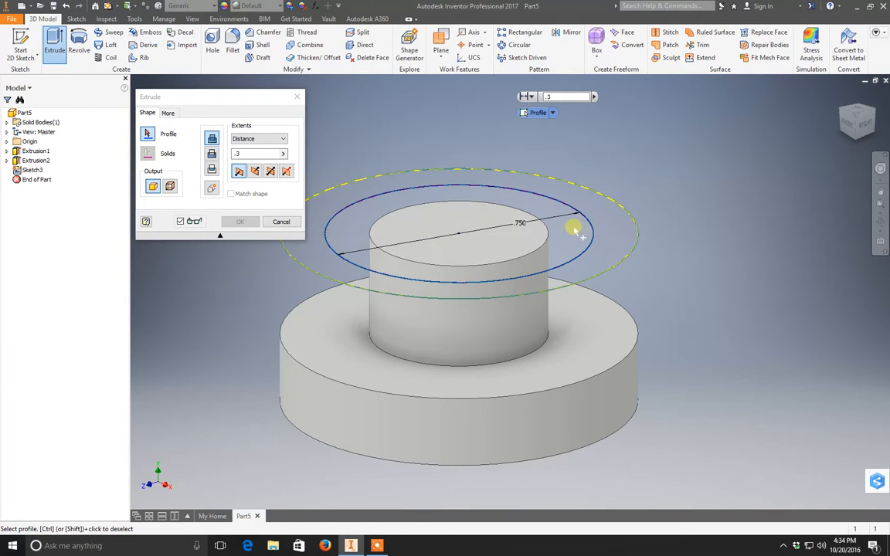
pyautogui.click(550, 229)
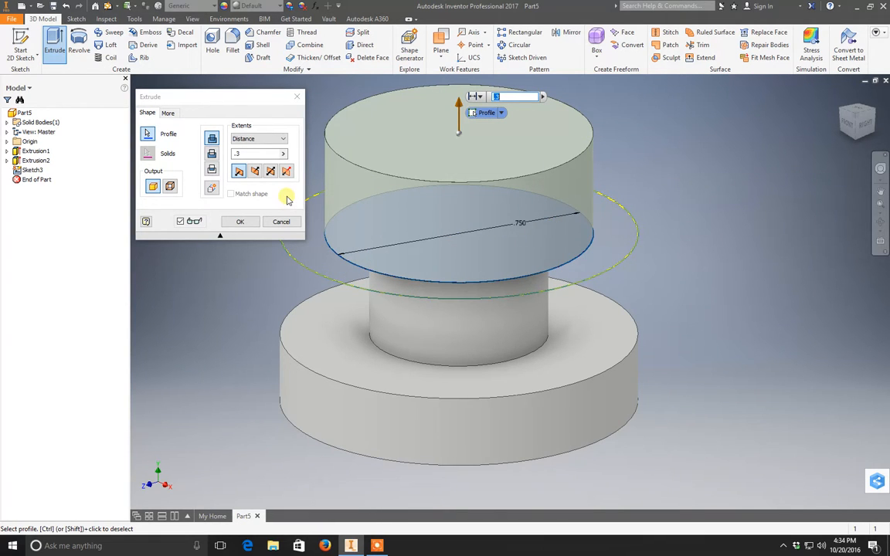
pyautogui.write('.2')
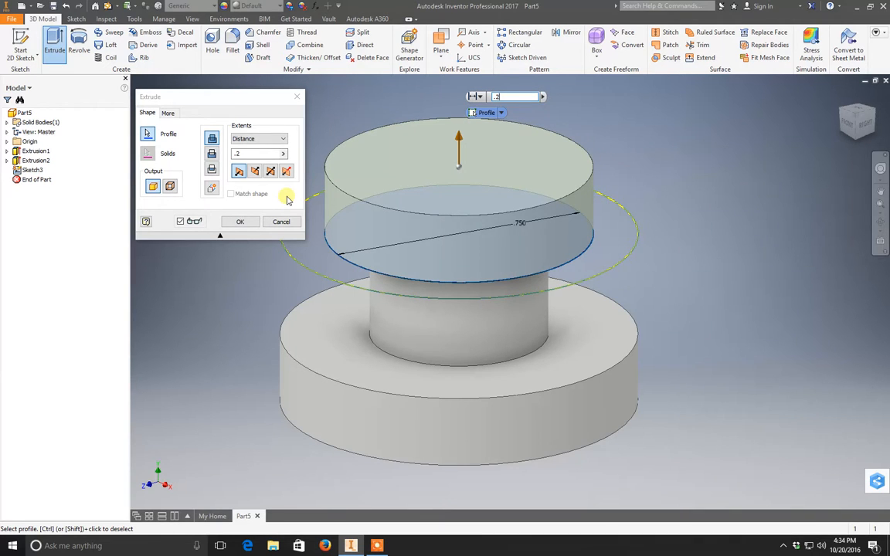
pyautogui.press('Return')
pyautogui.scroll(3, 289, 190)
pyautogui.moveTo(235, 409)
pyautogui.mouseDown(button='middle')
pyautogui.moveTo(233, 419)
pyautogui.moveTo(319, 474)
pyautogui.mouseUp(button='middle')
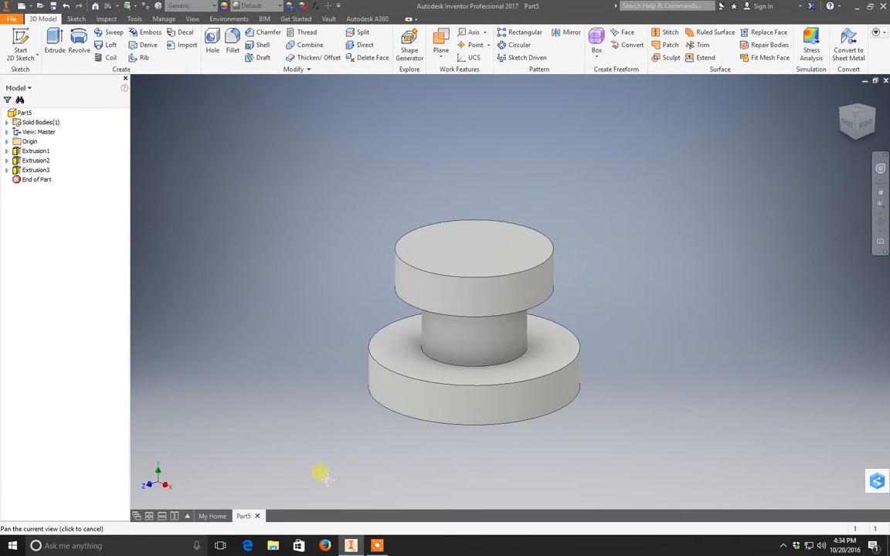
# Sketch a circle 0.5 in in diameter centred on the top face of the upper disc and finish the sketch.
pyautogui.click(31, 38)
pyautogui.click(437, 256)
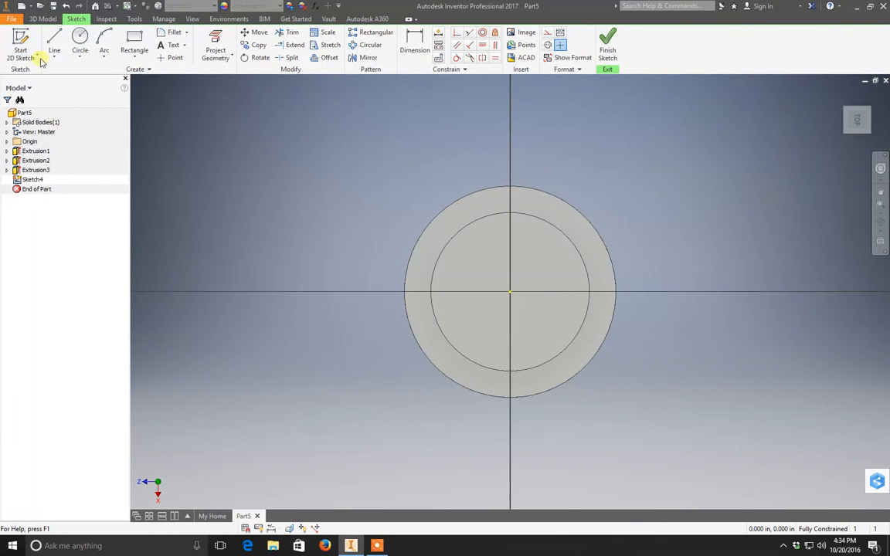
pyautogui.click(79, 39)
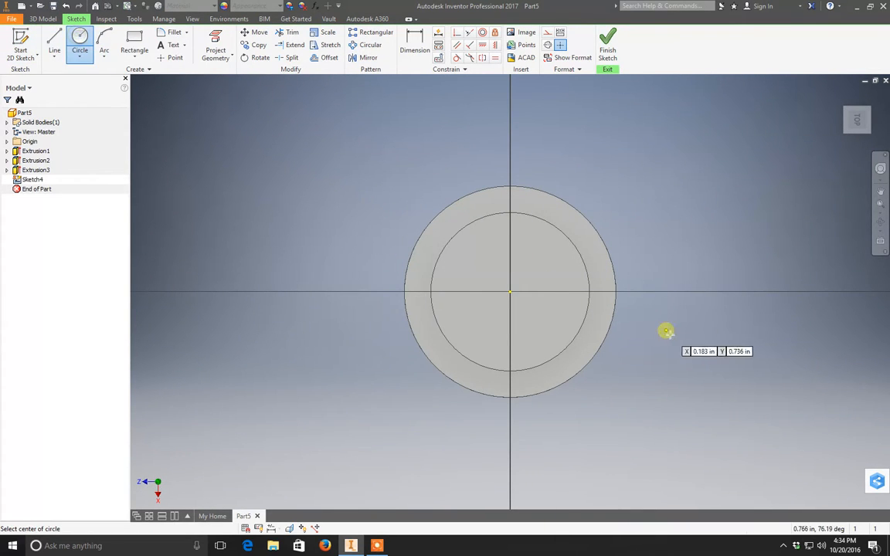
pyautogui.click(511, 292)
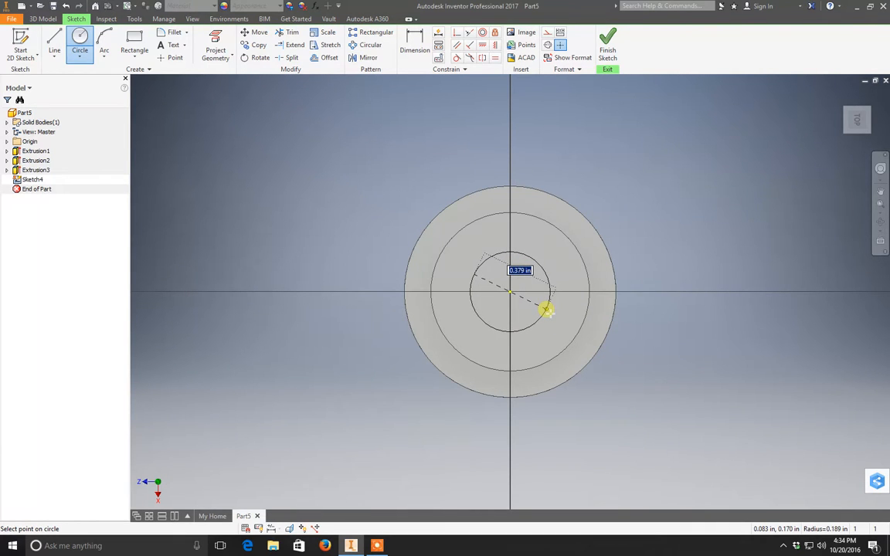
pyautogui.press('BackSpace')
pyautogui.write('.5')
pyautogui.press('Return')
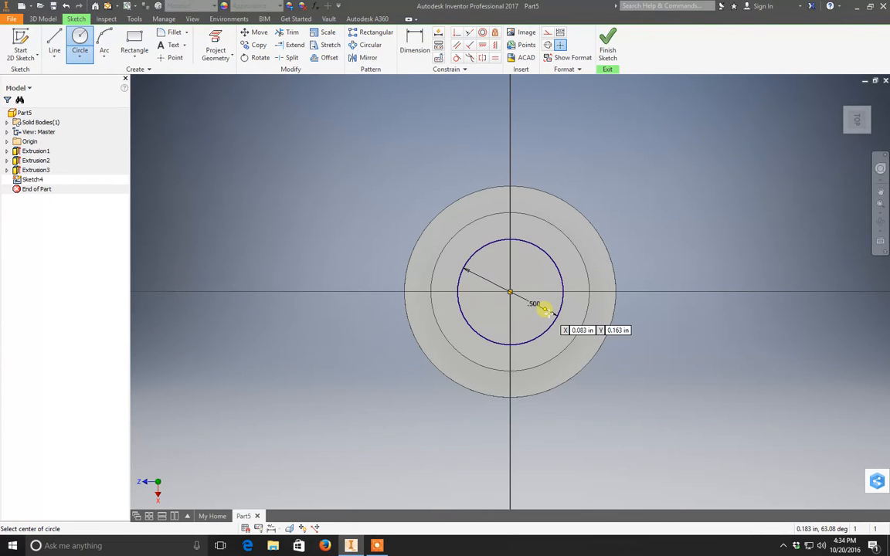
pyautogui.click(607, 45)
# Extrude the 0.5 in circle 2 in upward, joined to the upper disc, to form the long shaft.
pyautogui.click(54, 47)
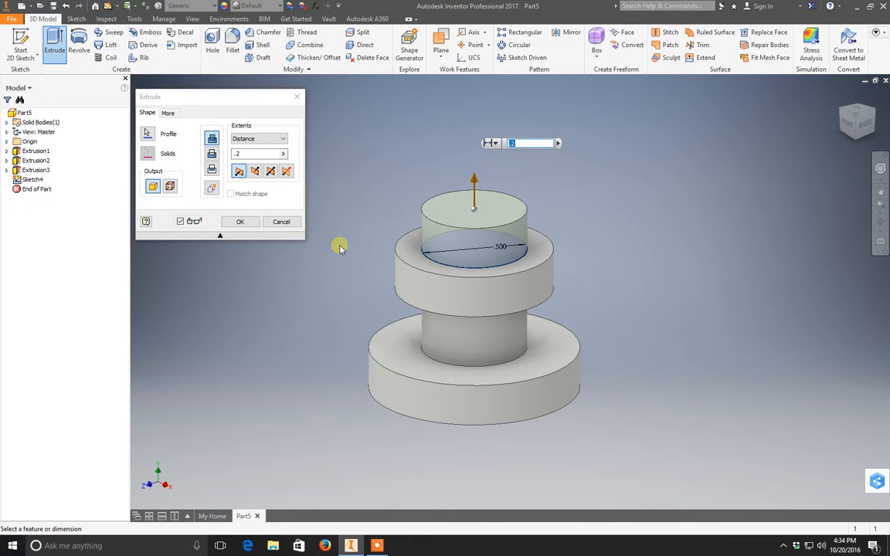
pyautogui.scroll(-3, 339, 247)
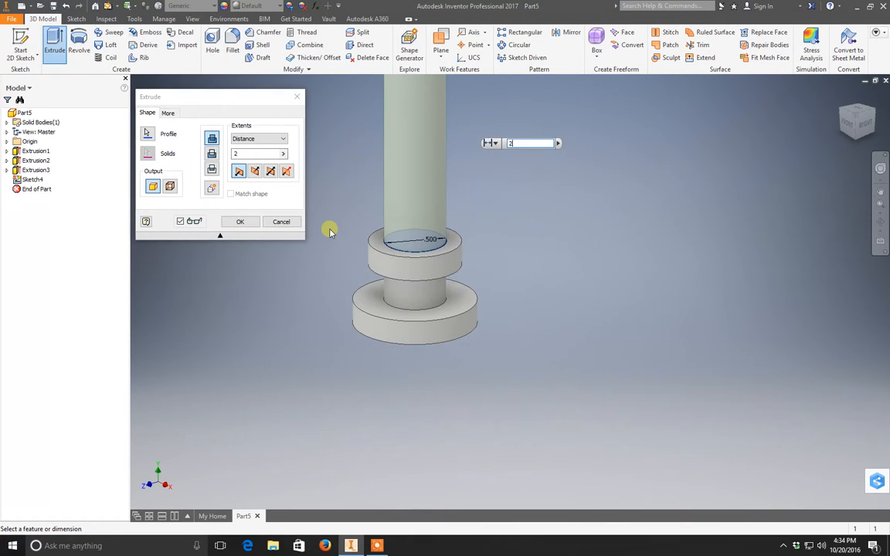
pyautogui.moveTo(330, 218); pyautogui.dragTo(360, 319, button='middle')
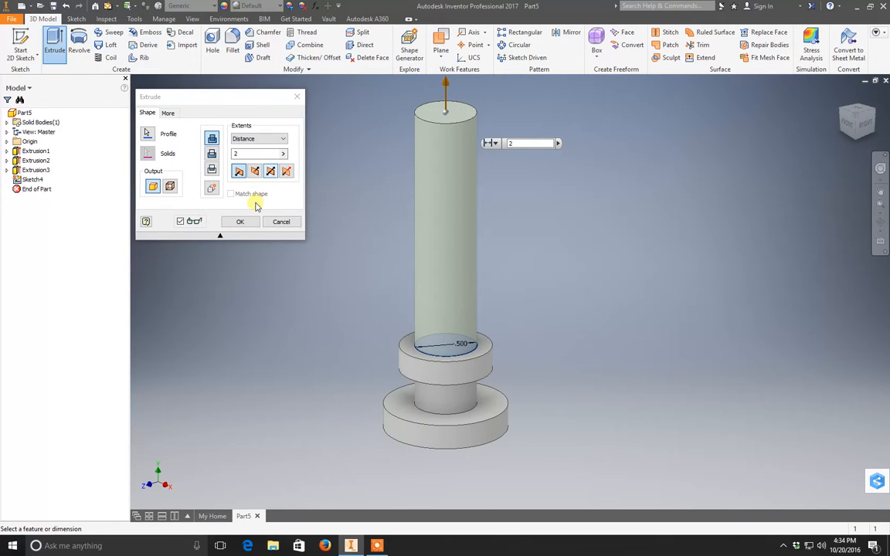
pyautogui.click(240, 222)
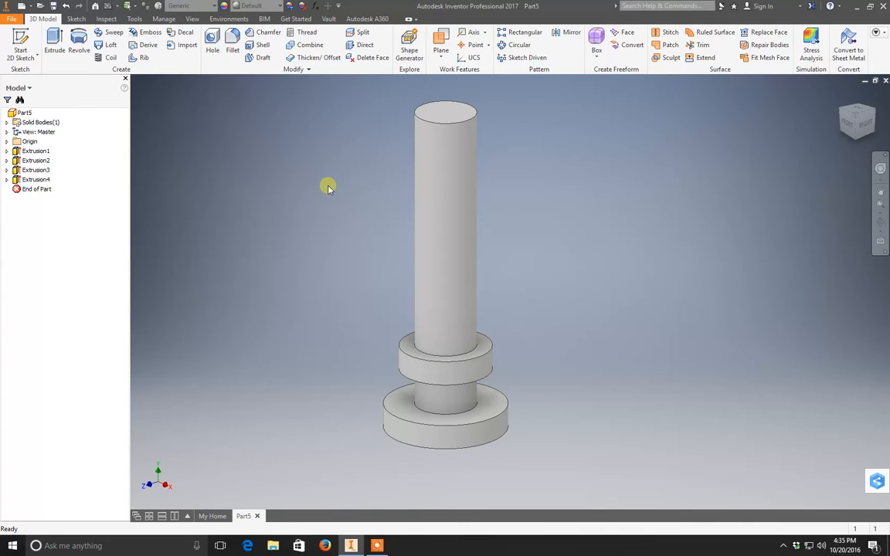
pyautogui.click(31, 37)
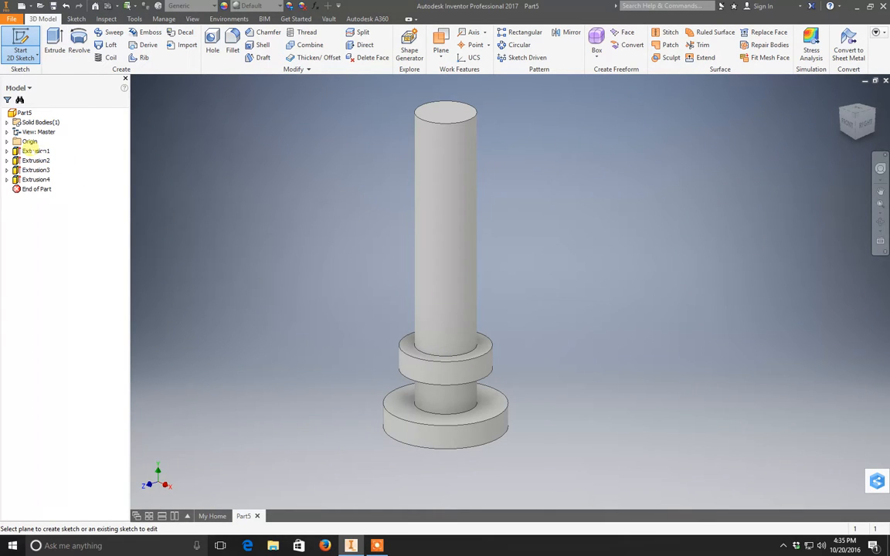
pyautogui.press('Escape')
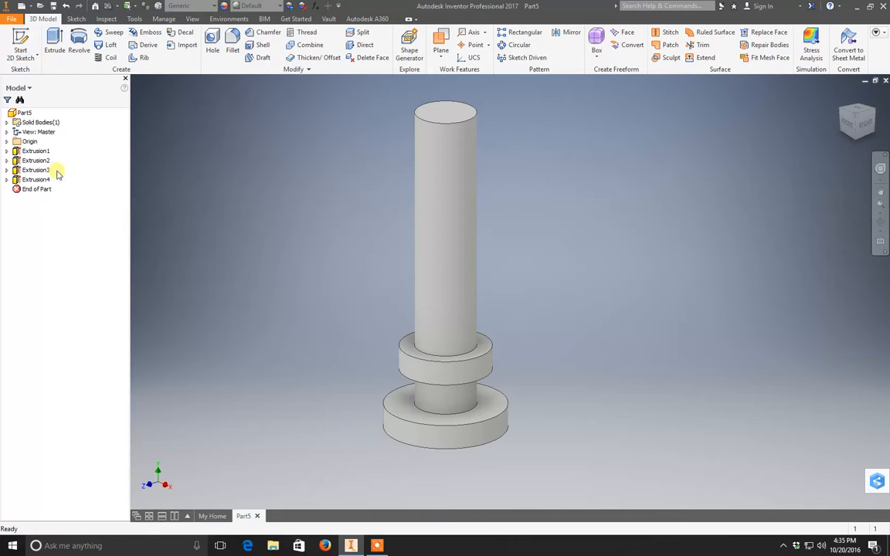
pyautogui.click(7, 141)
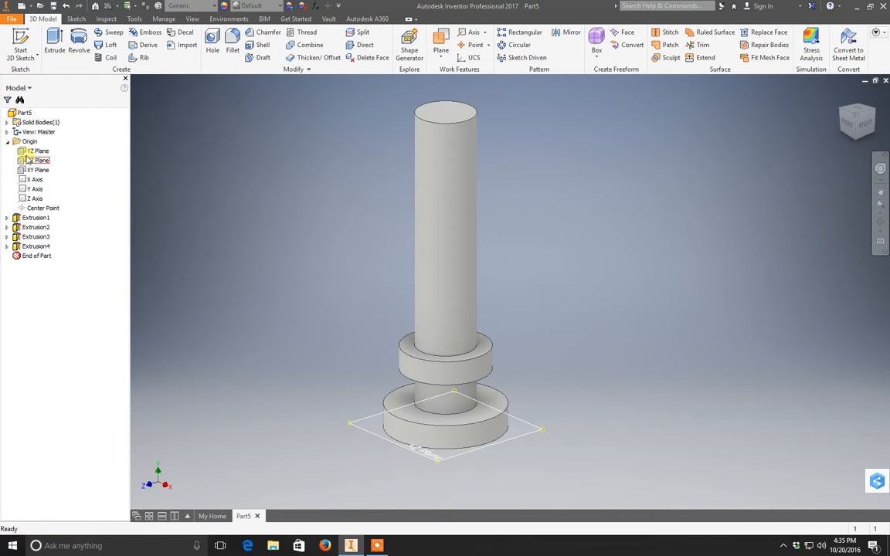
pyautogui.click(7, 142)
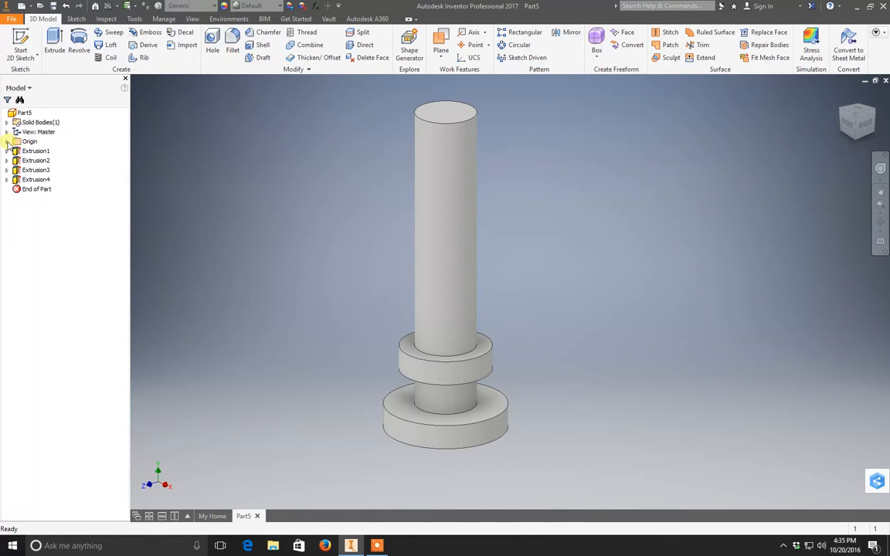
# Start a new 2D sketch on the origin's XY plane, through the middle of the part.
pyautogui.click(7, 142)
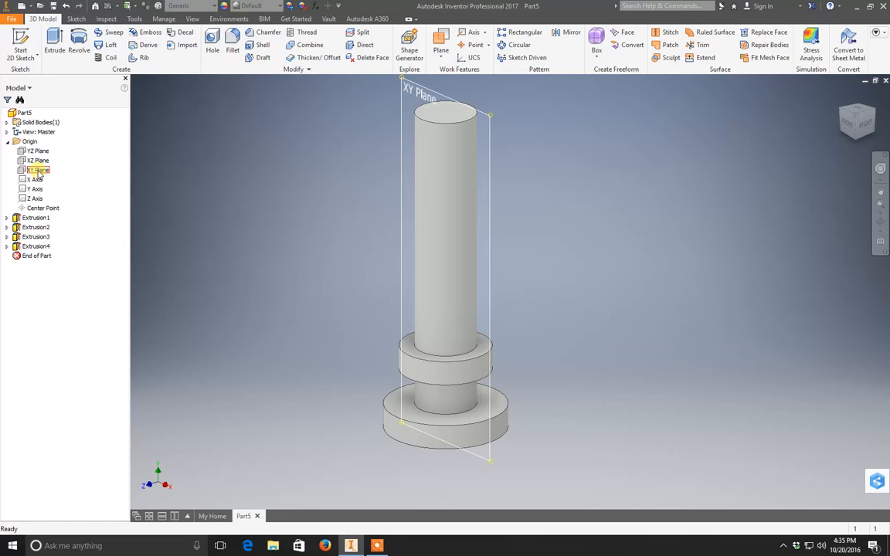
pyautogui.click(29, 38)
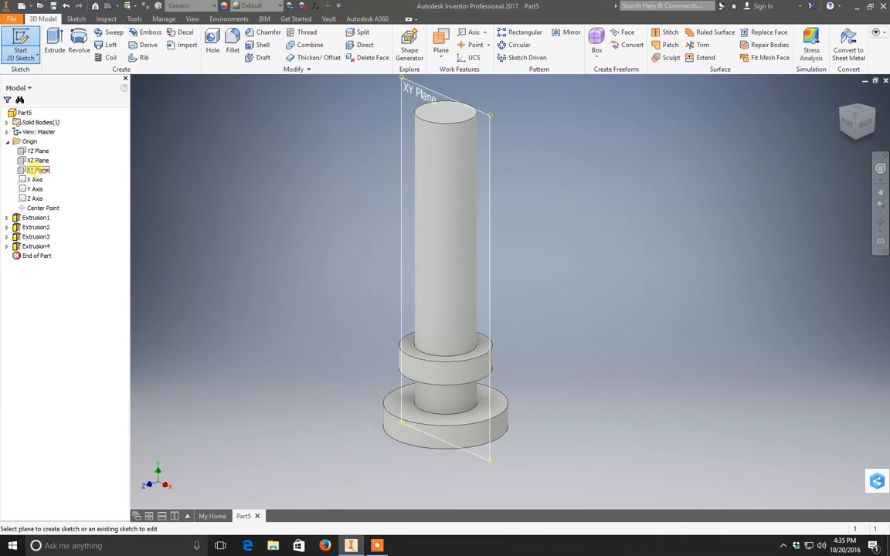
pyautogui.click(37, 169)
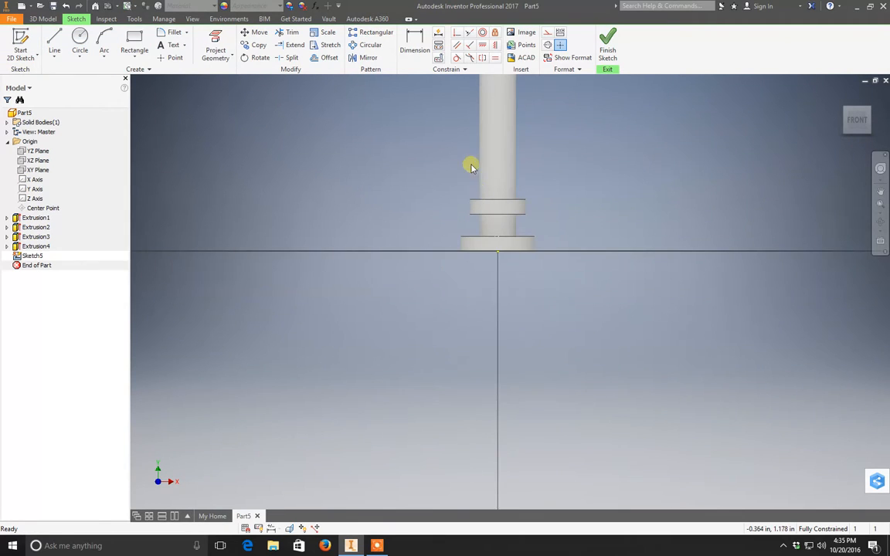
pyautogui.moveTo(471, 167); pyautogui.dragTo(397, 286, button='middle')
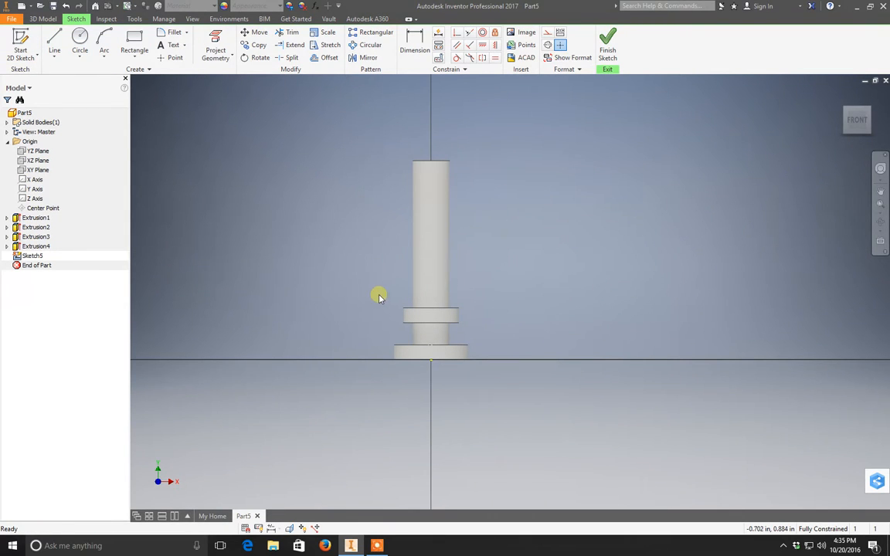
# Draw a slanted line across the middle of the long shaft and check how it passes through the solid.
pyautogui.click(52, 40)
pyautogui.click(361, 246)
pyautogui.click(509, 273)
pyautogui.rightClick(511, 301)
pyautogui.click(501, 285)
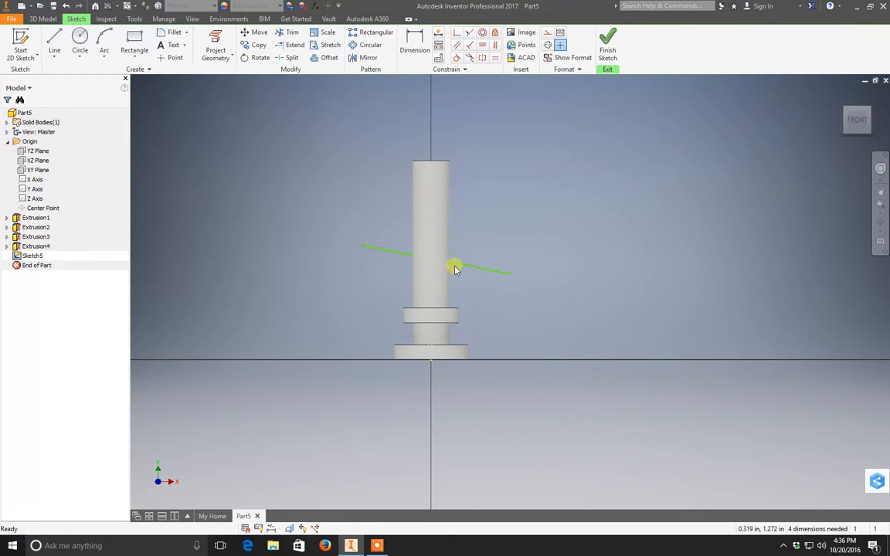
pyautogui.keyDown('shift'); pyautogui.moveTo(507, 284); pyautogui.dragTo(424, 335, button='middle'); pyautogui.keyUp('shift')
pyautogui.click(851, 123)
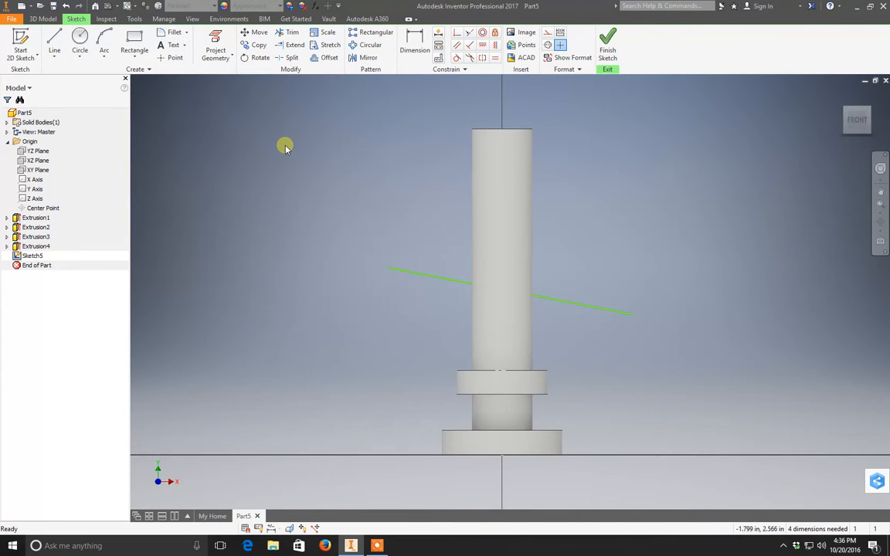
# Slice the graphics at the sketch plane and delete the slanted line.
pyautogui.press('F7')
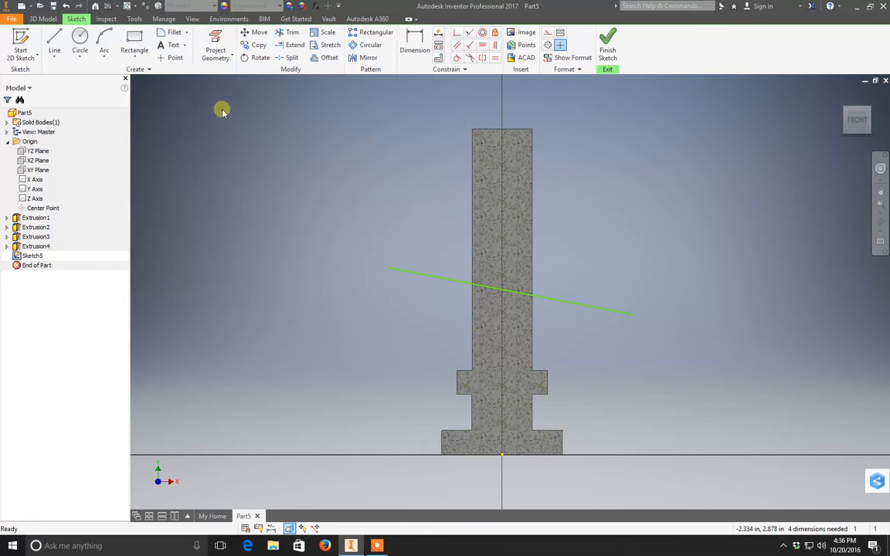
pyautogui.click(448, 281)
pyautogui.press('Delete')
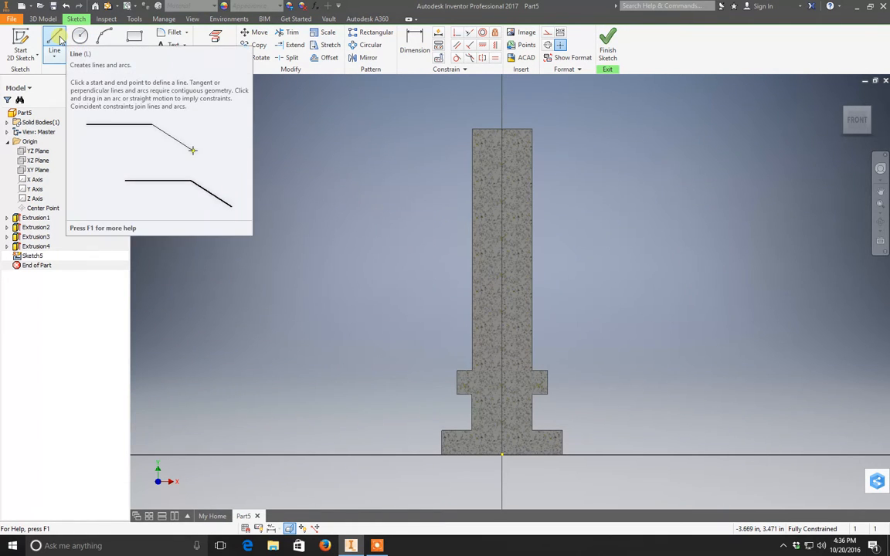
# Draw a two-point rectangle 0.05 in wide and 2.2 in high, starting inside the base disc and running up the shaft.
pyautogui.click(134, 39)
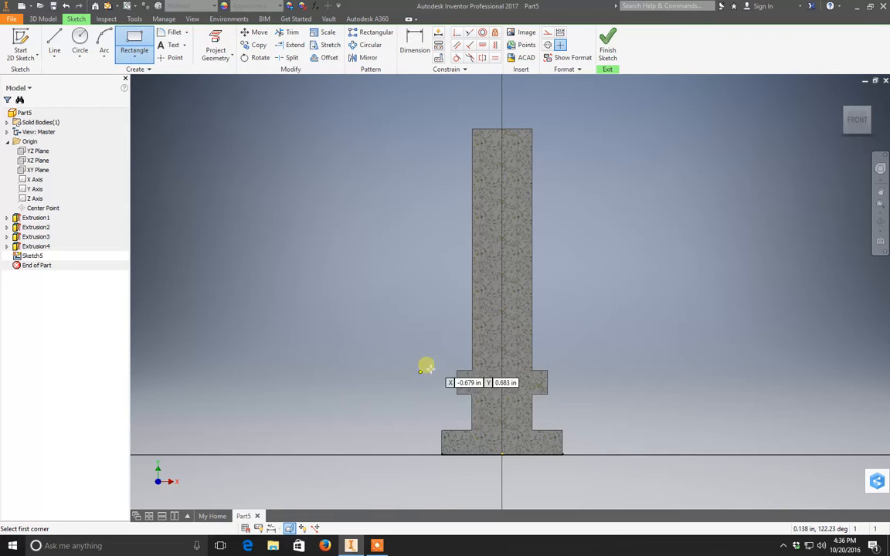
pyautogui.click(489, 442)
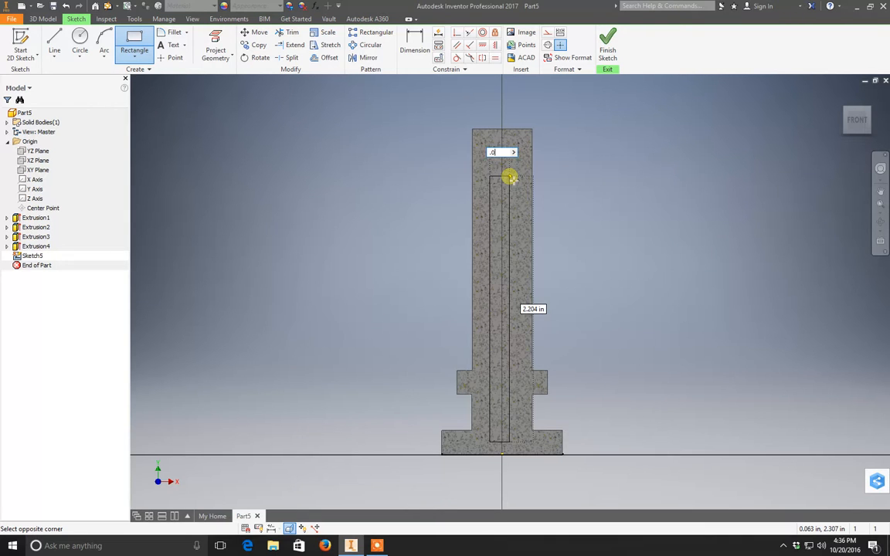
pyautogui.press('Tab')
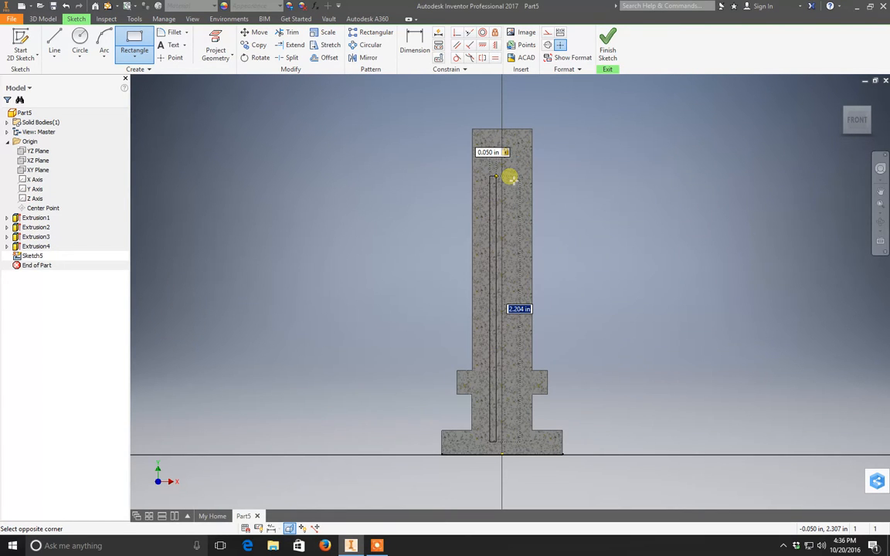
pyautogui.write('2.2')
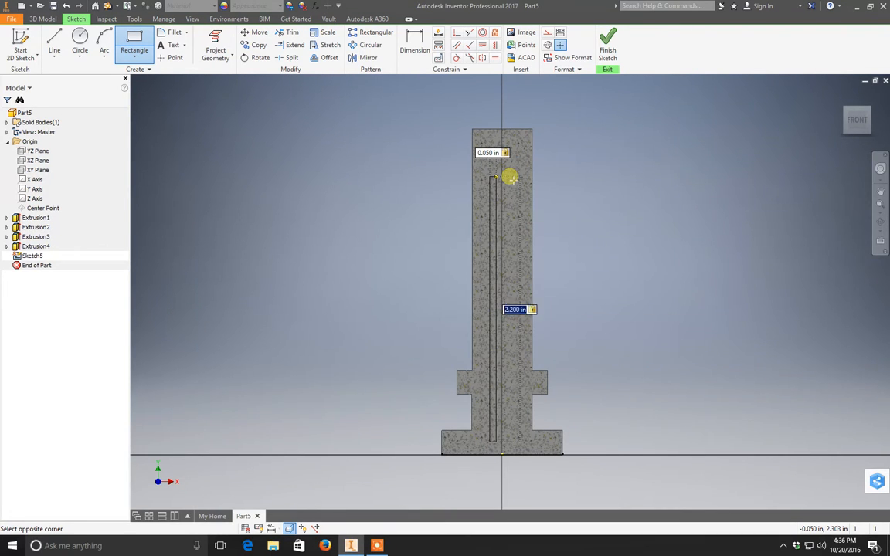
pyautogui.press('Return')
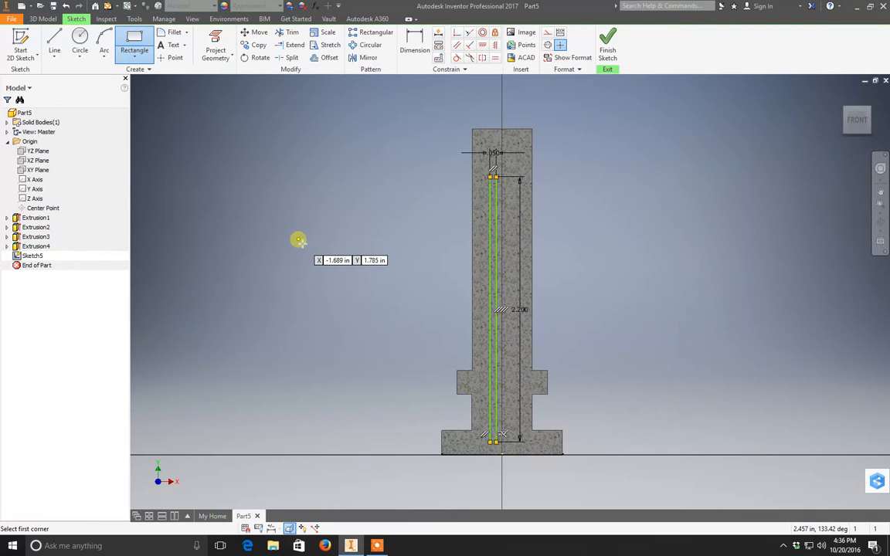
pyautogui.rightClick(298, 241)
pyautogui.click(292, 215)
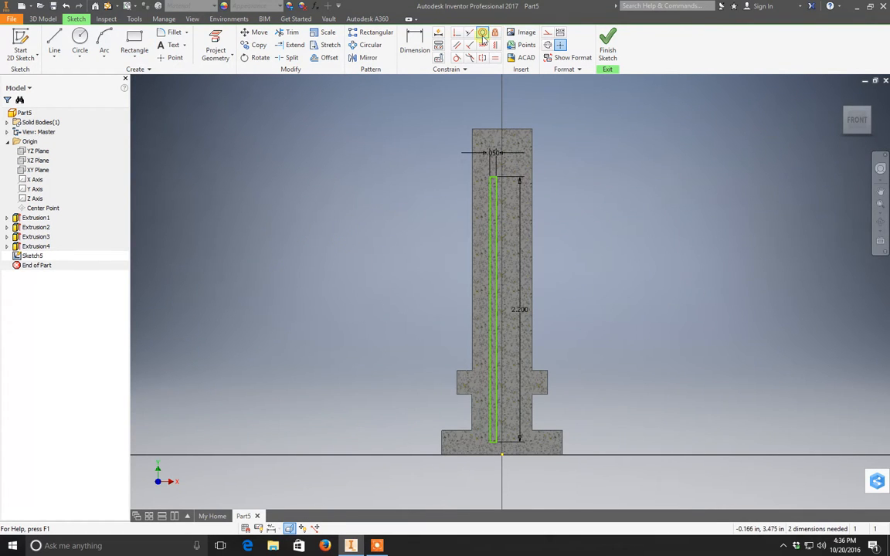
# Make the midpoint of the narrow rectangle's bottom edge coincident with the sketch origin.
pyautogui.click(457, 34)
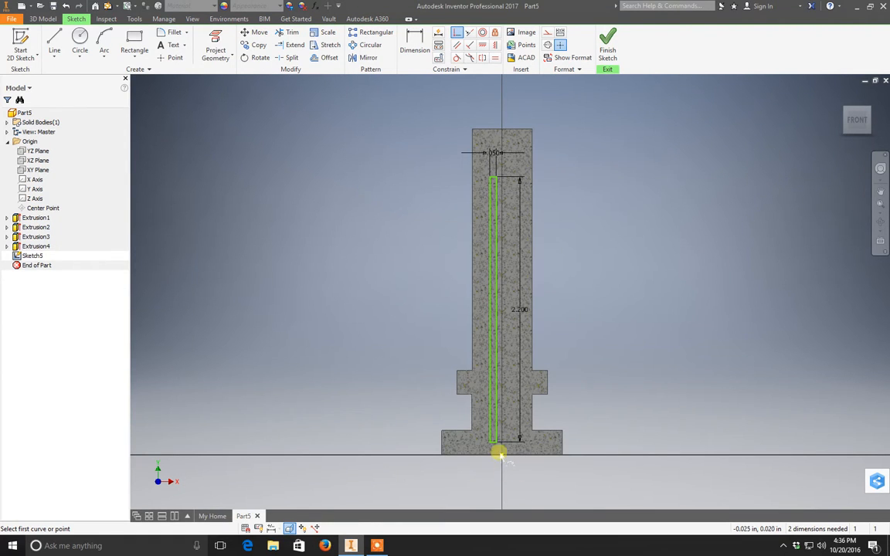
pyautogui.scroll(5, 500, 455)
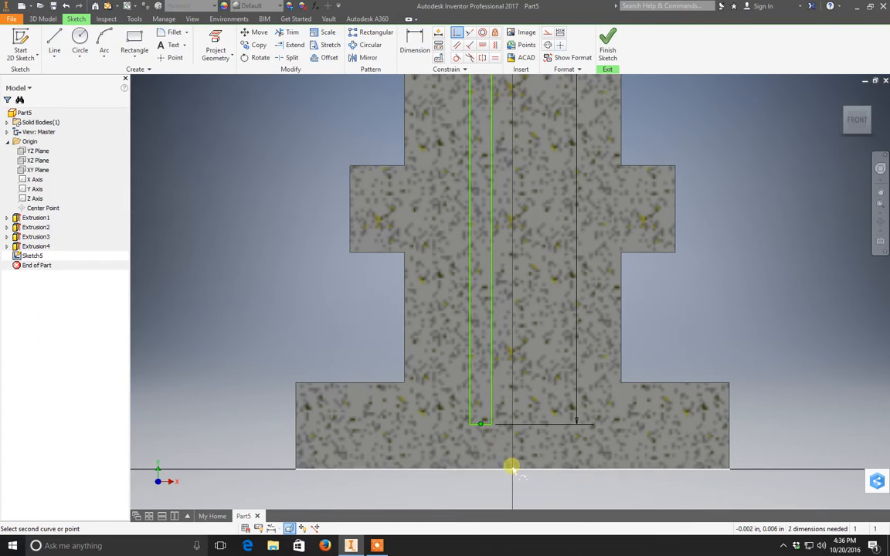
pyautogui.click(512, 469)
pyautogui.scroll(-3, 504, 436)
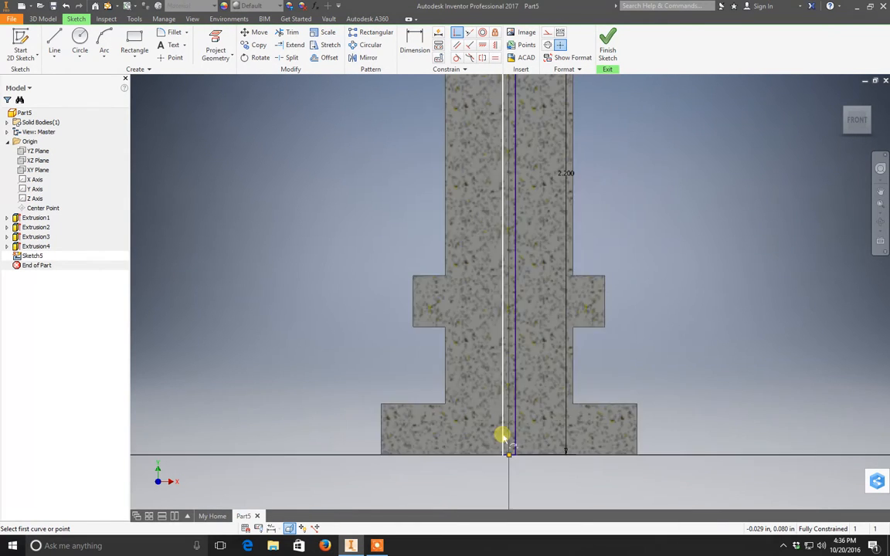
pyautogui.rightClick(378, 220)
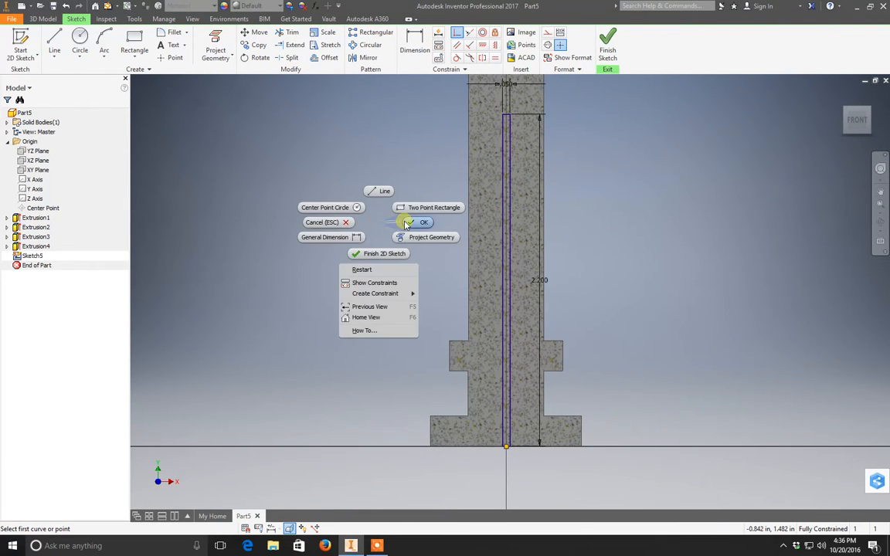
pyautogui.click(403, 222)
# Project the top edge of the upper collar into the sketch as reference geometry.
pyautogui.moveTo(557, 177)
pyautogui.mouseDown(button='middle')
pyautogui.moveTo(509, 203)
pyautogui.moveTo(482, 191)
pyautogui.mouseUp(button='middle')
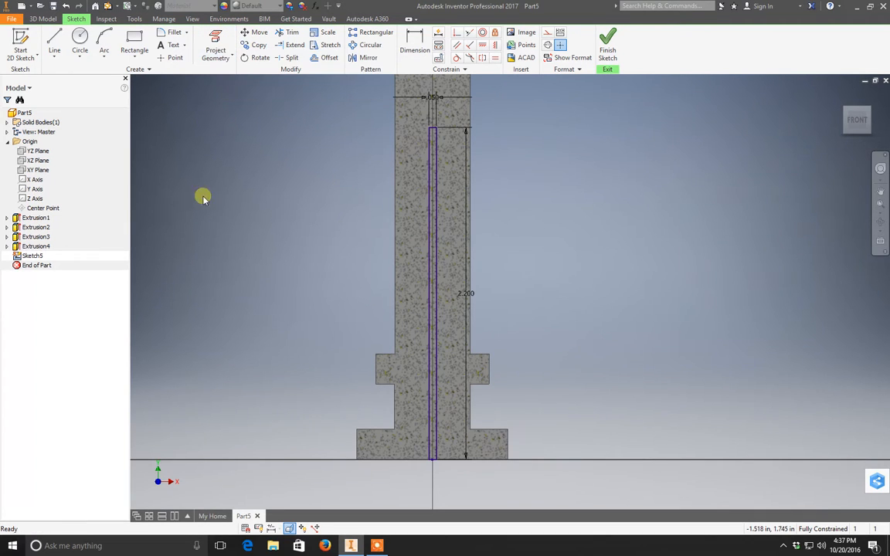
pyautogui.click(214, 41)
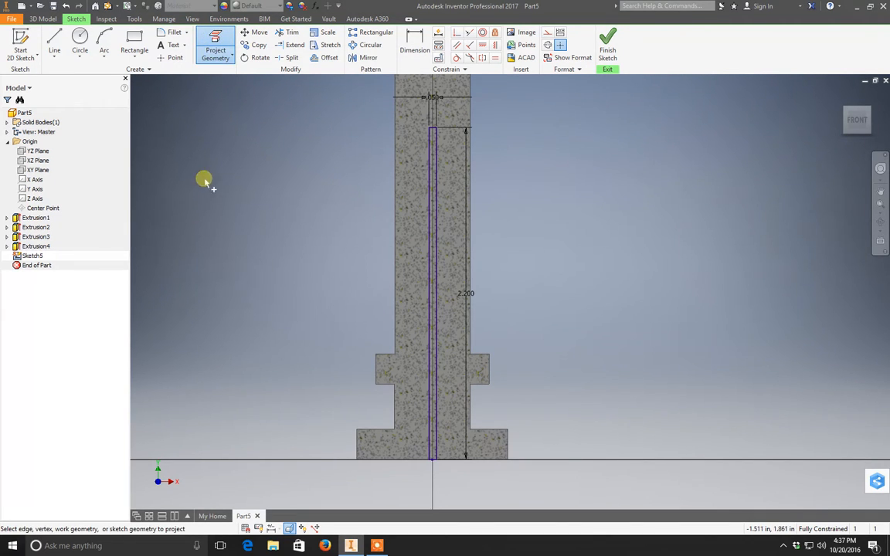
pyautogui.moveTo(347, 254)
pyautogui.mouseDown(button='middle')
pyautogui.moveTo(337, 292)
pyautogui.moveTo(324, 261)
pyautogui.mouseUp(button='middle')
pyautogui.scroll(-1, 323, 258)
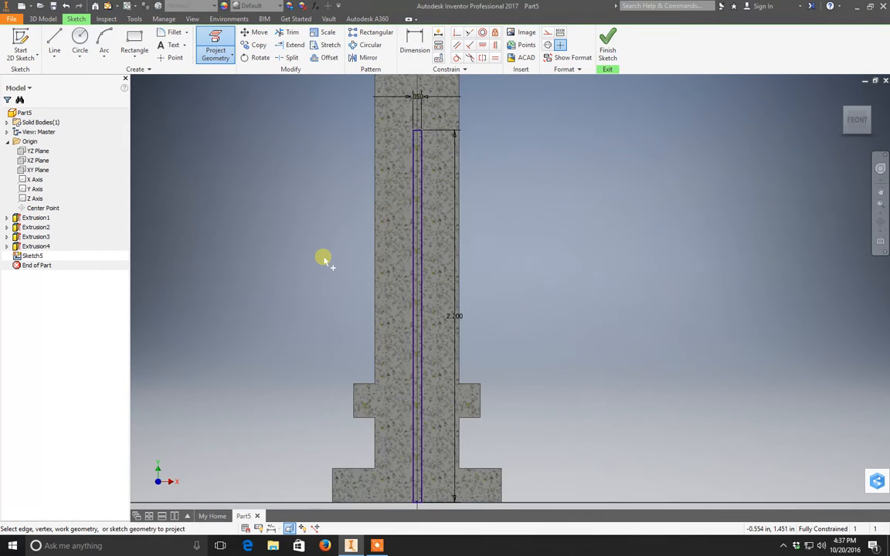
pyautogui.scroll(2, 323, 259)
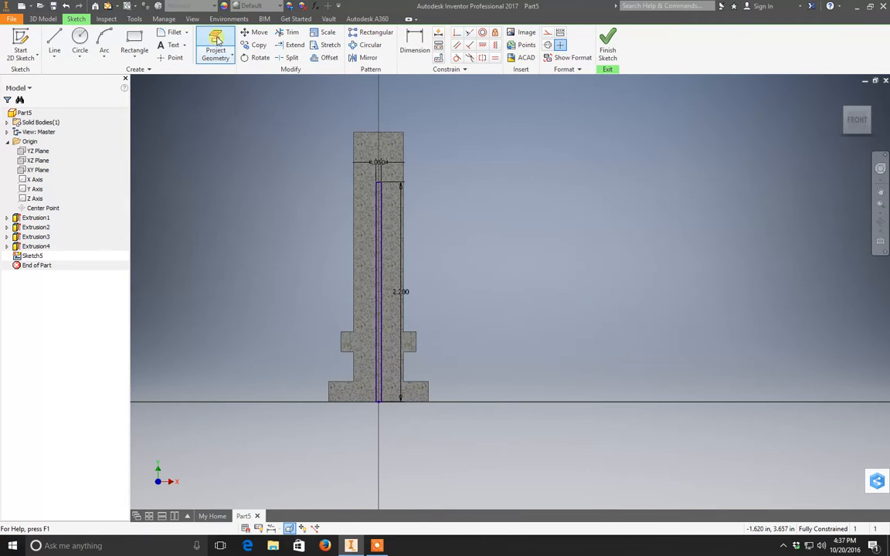
pyautogui.scroll(-3, 338, 356)
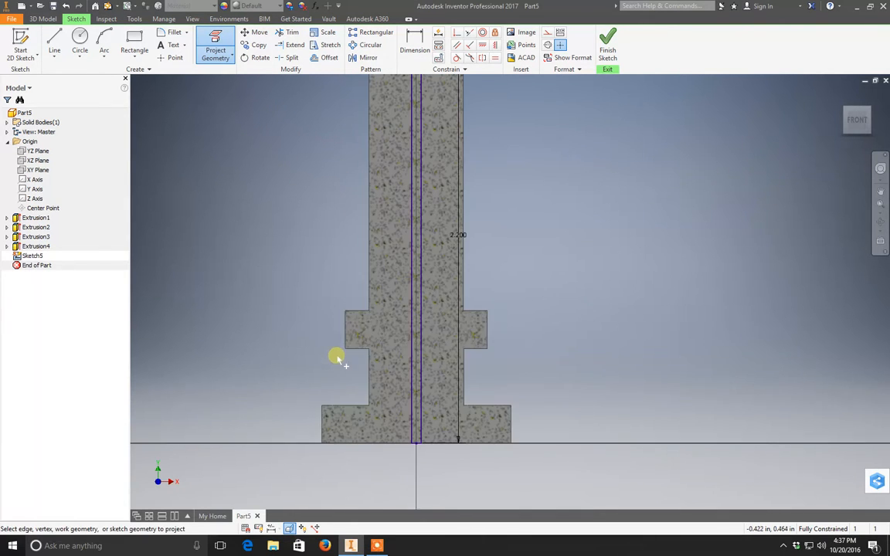
pyautogui.click(358, 314)
pyautogui.rightClick(642, 309)
pyautogui.click(582, 317)
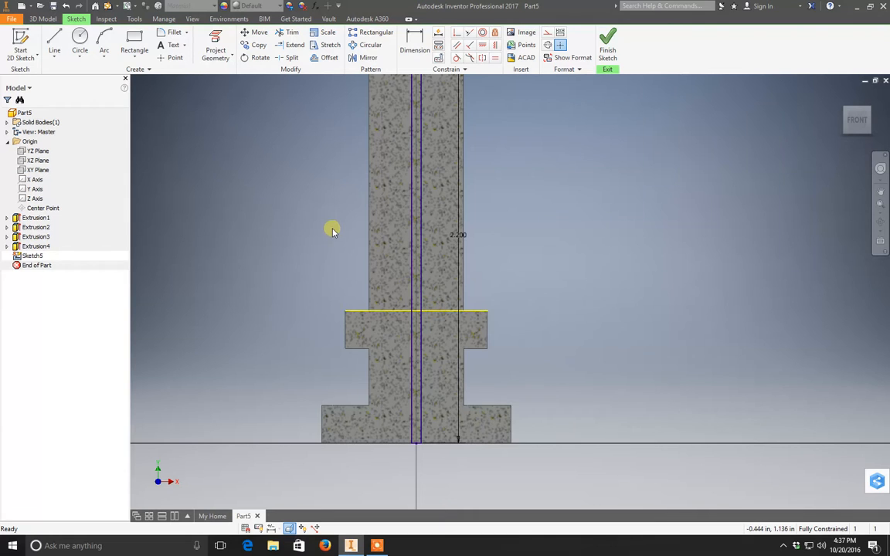
# Draw a centre point circle about 0.3 in in diameter on the shaft axis above the collar, about 0.96 in above the origin.
pyautogui.scroll(4, 303, 202)
pyautogui.scroll(-3, 315, 267)
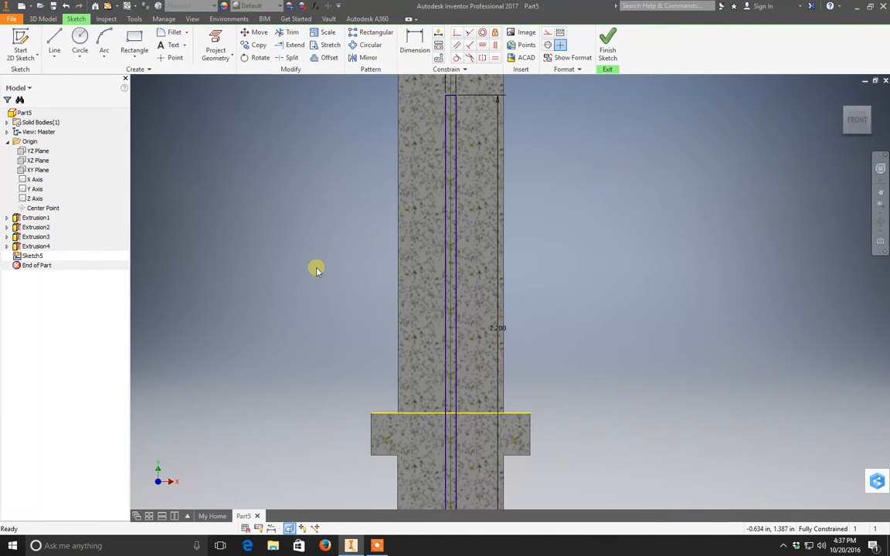
pyautogui.scroll(2, 315, 267)
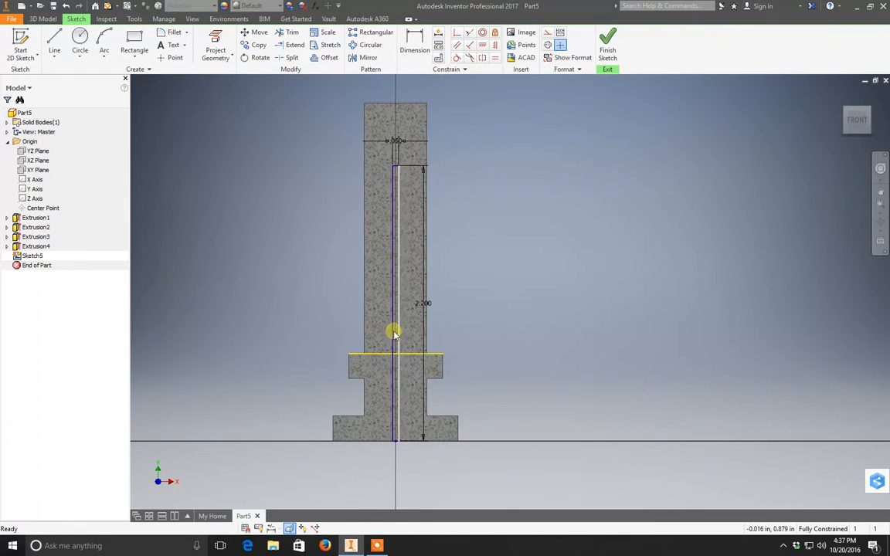
pyautogui.click(79, 40)
pyautogui.scroll(-3, 381, 331)
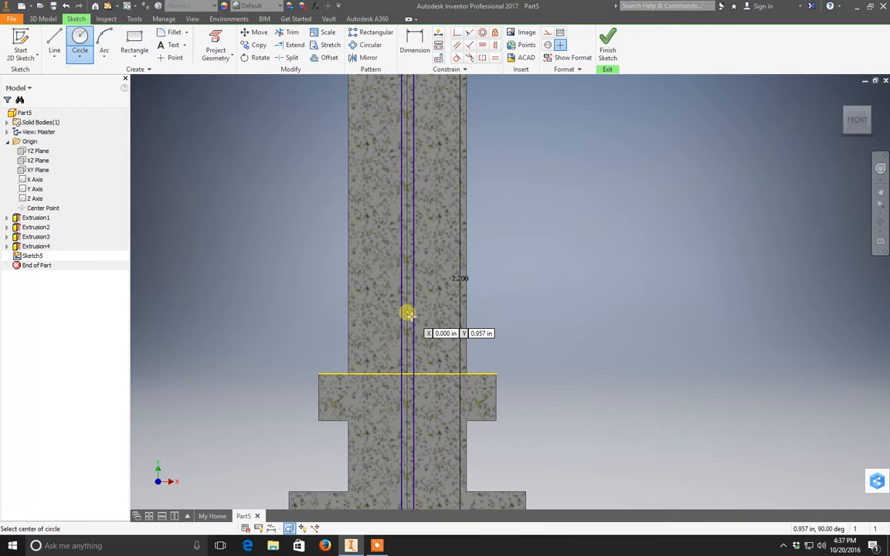
pyautogui.click(407, 314)
pyautogui.click(438, 327)
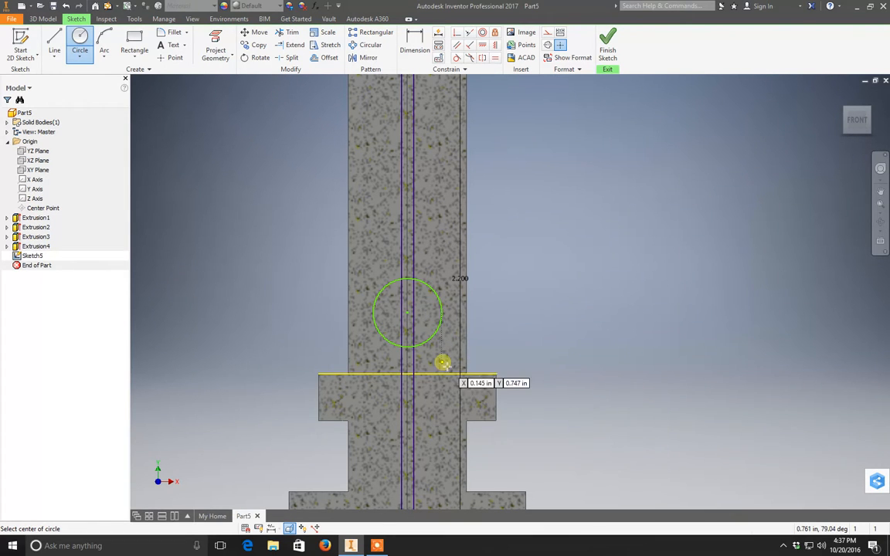
pyautogui.rightClick(552, 342)
pyautogui.click(586, 344)
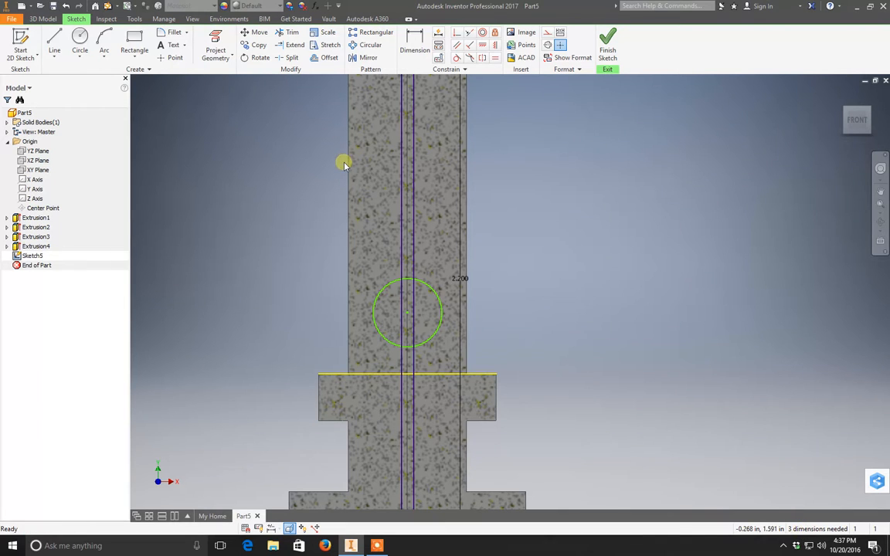
# Move the circle by its centre and try to align it vertically with the midpoint of the projected collar edge.
pyautogui.moveTo(408, 314)
pyautogui.mouseDown()
pyautogui.moveTo(413, 288)
pyautogui.moveTo(413, 310)
pyautogui.moveTo(440, 280)
pyautogui.moveTo(437, 270)
pyautogui.mouseUp()
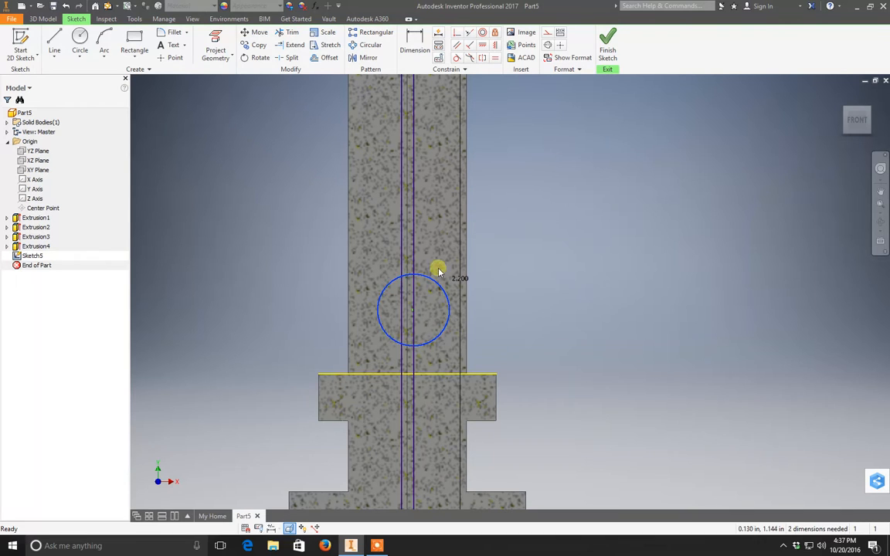
pyautogui.moveTo(413, 311); pyautogui.dragTo(411, 284)
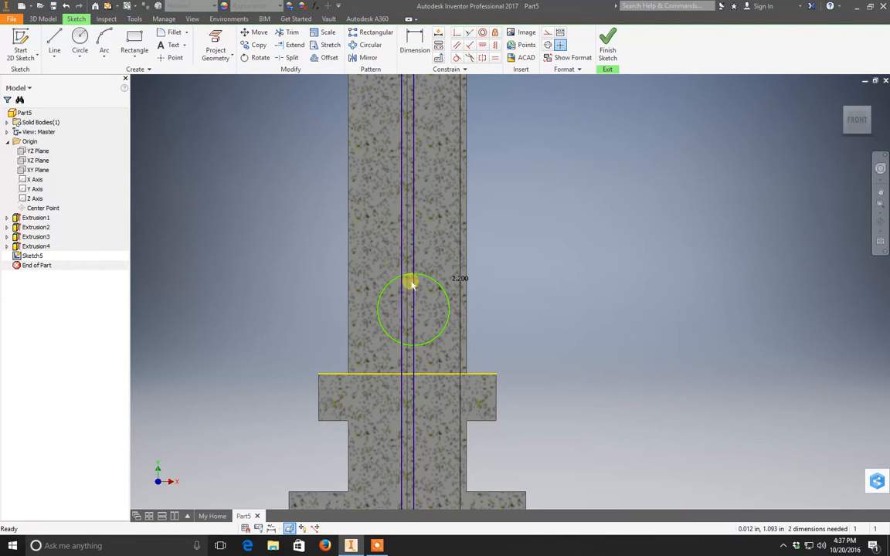
pyautogui.click(484, 46)
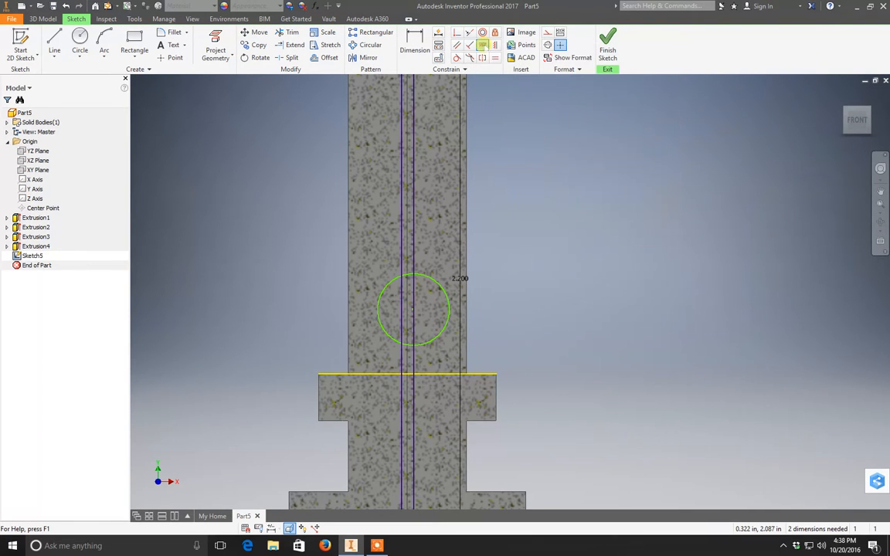
pyautogui.click(495, 45)
pyautogui.click(412, 311)
pyautogui.click(407, 375)
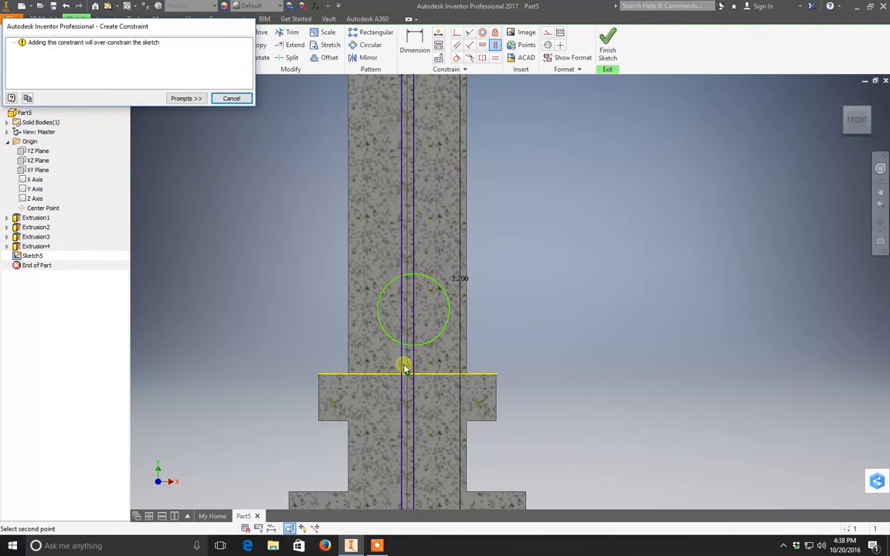
pyautogui.click(235, 99)
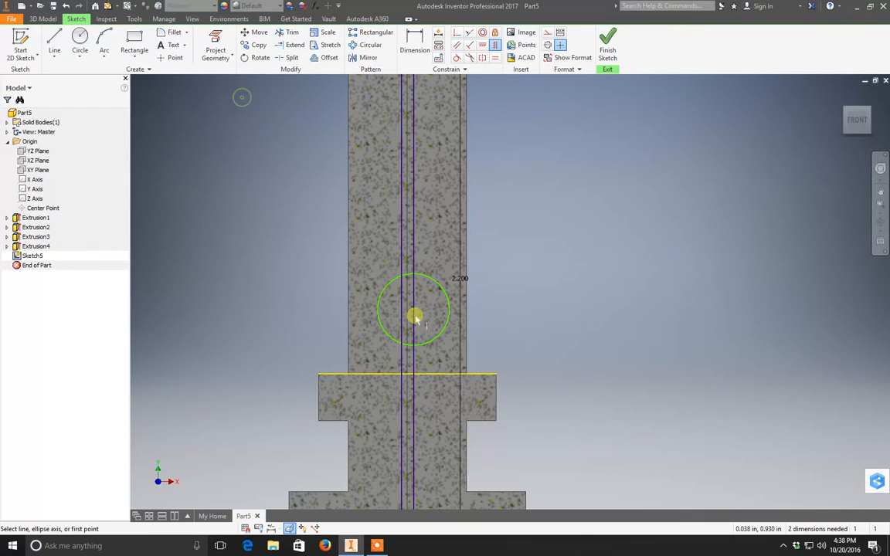
pyautogui.press('Escape')
pyautogui.press('Escape')
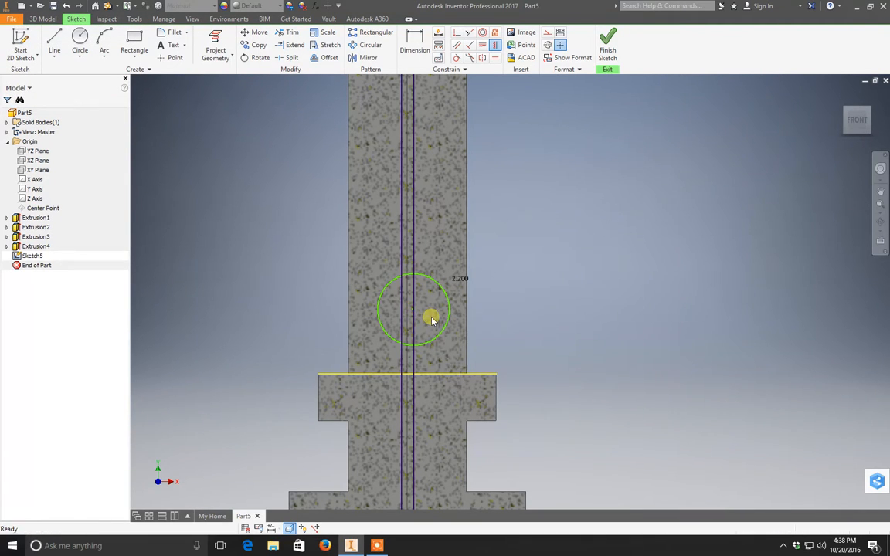
# Delete the coincidence tying the circle's centre to the rectangle's side and align the centre vertically with the projected collar edge's midpoint.
pyautogui.moveTo(413, 312)
pyautogui.mouseDown()
pyautogui.moveTo(399, 312)
pyautogui.moveTo(411, 307)
pyautogui.mouseUp()
pyautogui.click(447, 374)
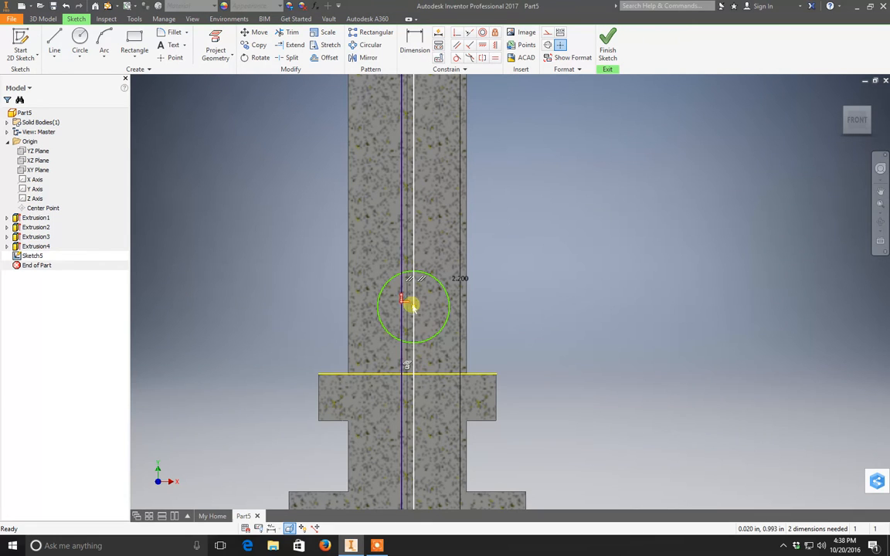
pyautogui.press('Delete')
pyautogui.moveTo(413, 309); pyautogui.dragTo(363, 308)
pyautogui.click(495, 44)
pyautogui.click(407, 308)
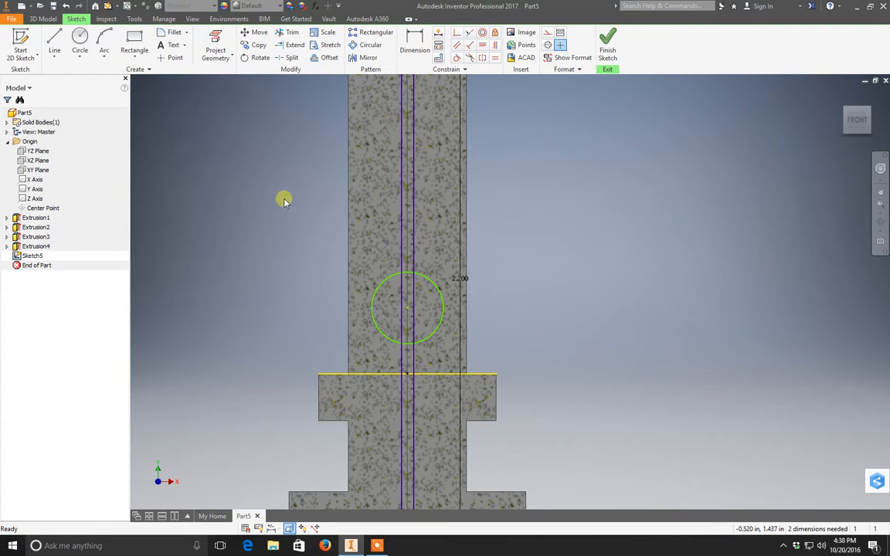
# Dimension the circle's diameter as 3/16 in.
pyautogui.click(417, 44)
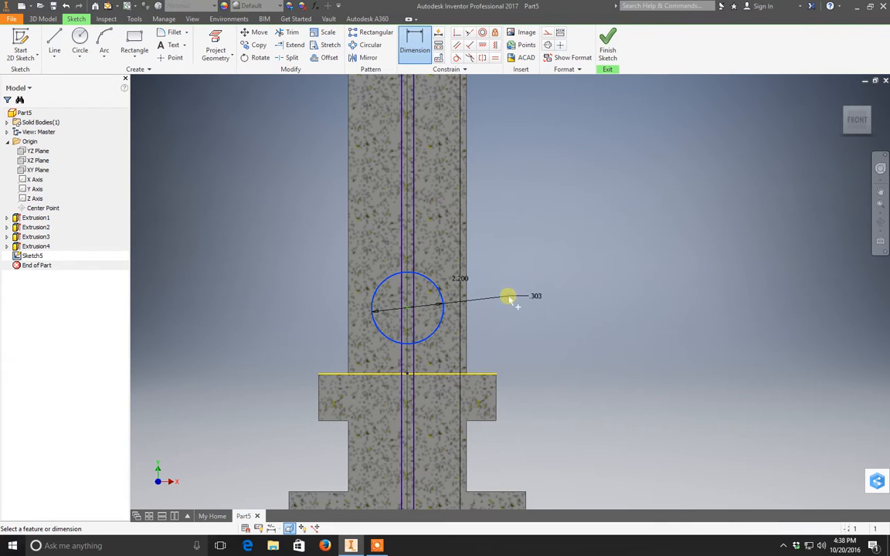
pyautogui.click(510, 298)
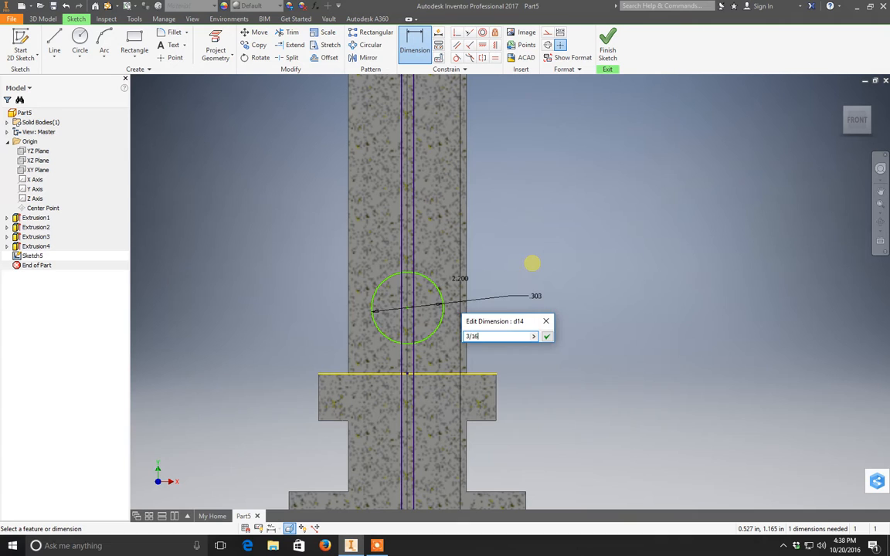
pyautogui.press('Return')
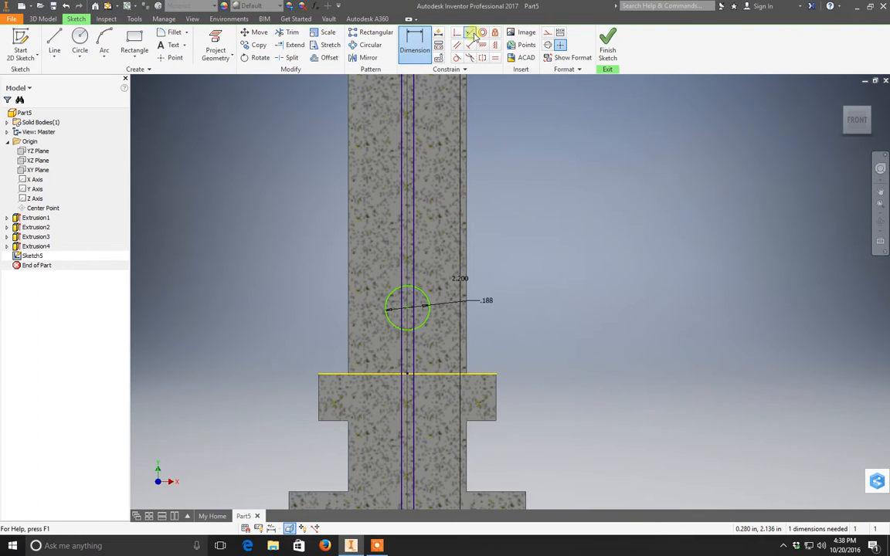
# Make the circle tangent to the projected collar edge and finish the sketch.
pyautogui.click(457, 58)
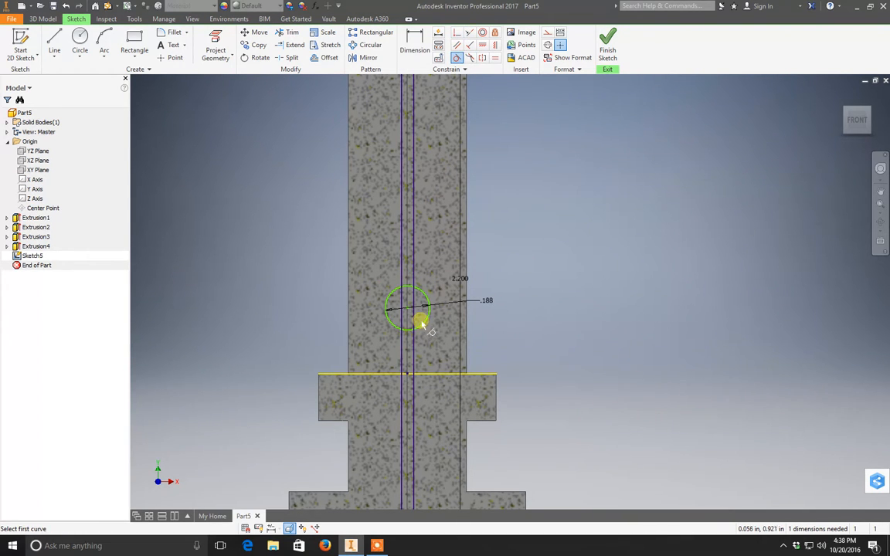
pyautogui.click(428, 376)
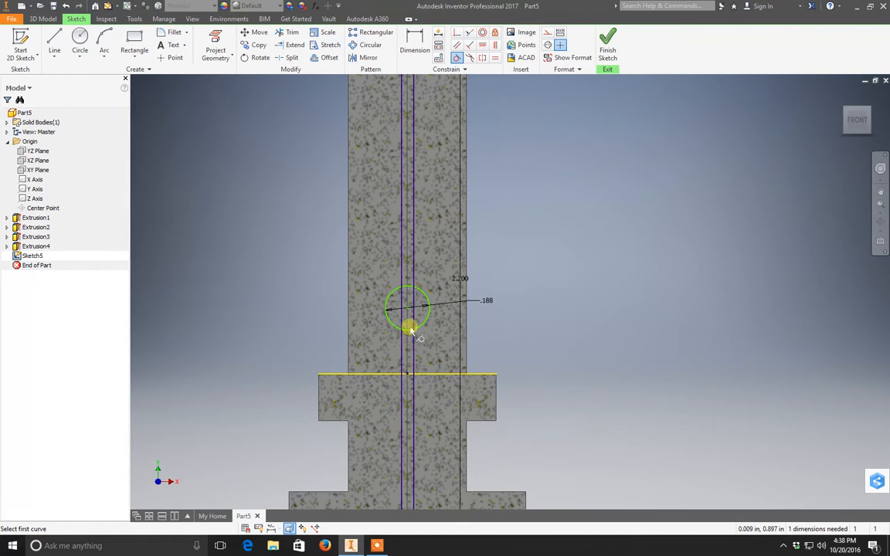
pyautogui.click(421, 328)
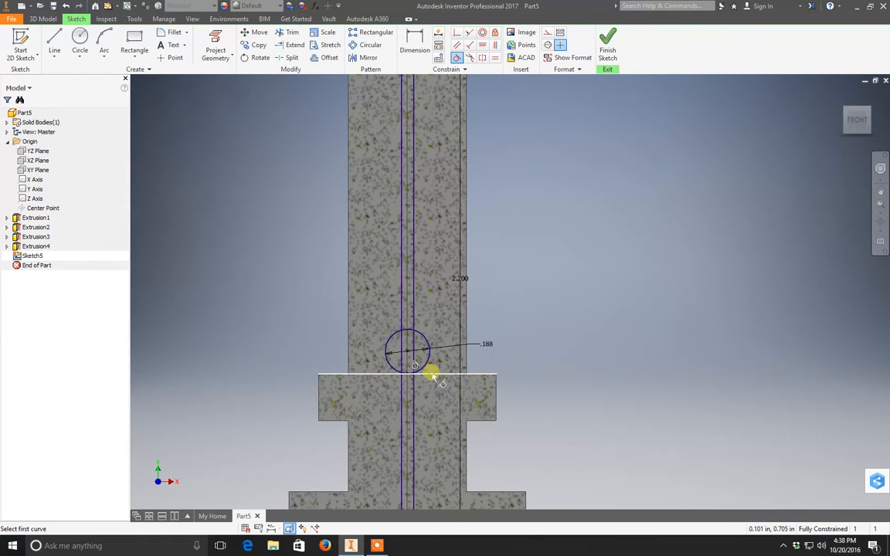
pyautogui.rightClick(542, 345)
pyautogui.click(575, 346)
pyautogui.scroll(-3, 541, 303)
pyautogui.moveTo(455, 253); pyautogui.dragTo(393, 314, button='middle')
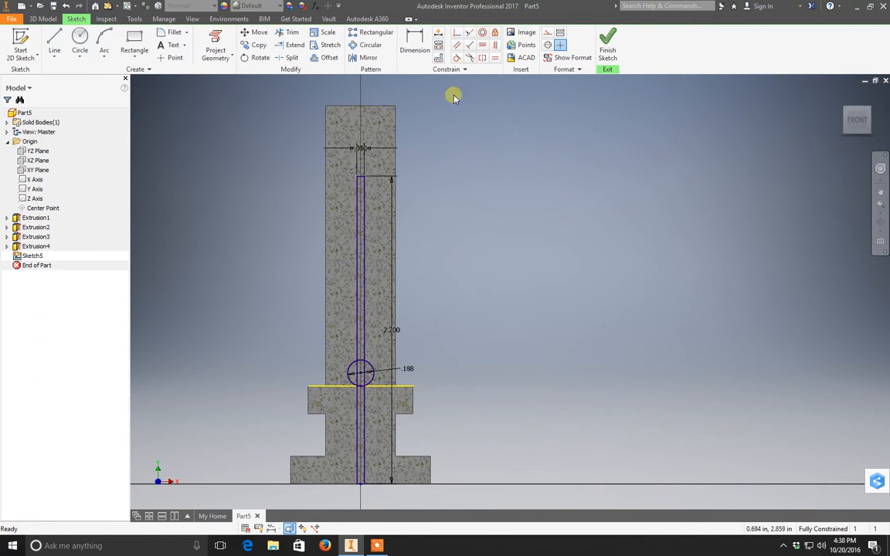
pyautogui.click(608, 48)
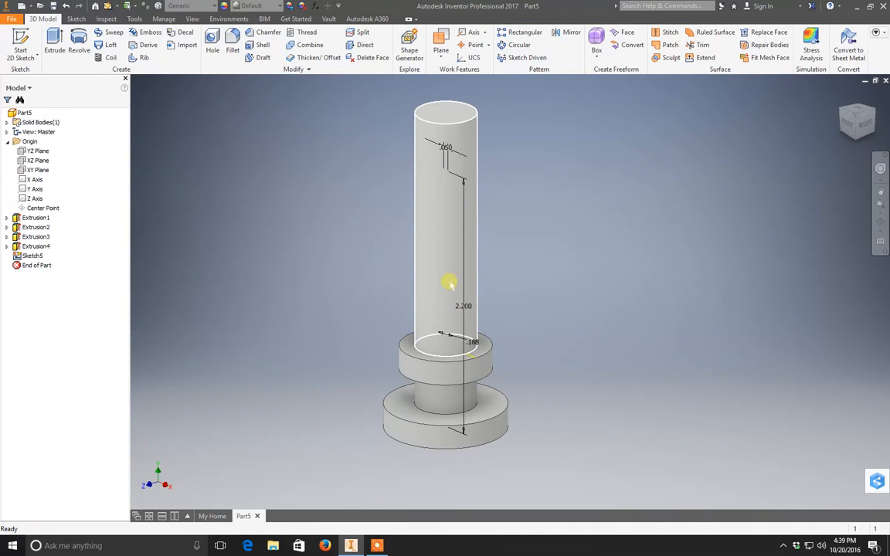
# Start an Extrude with the narrow slot rectangle and the cross-hole circle, including their overlapping areas, as profiles.
pyautogui.click(54, 43)
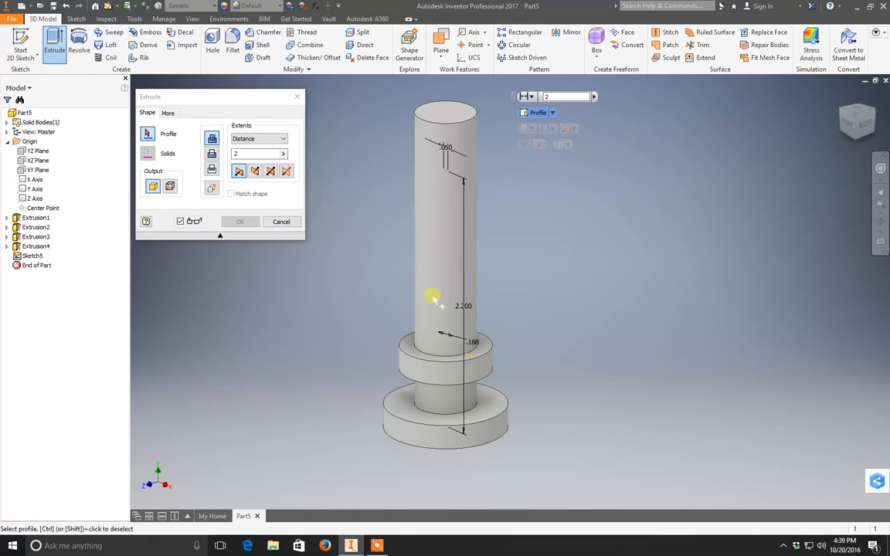
pyautogui.scroll(-3, 446, 292)
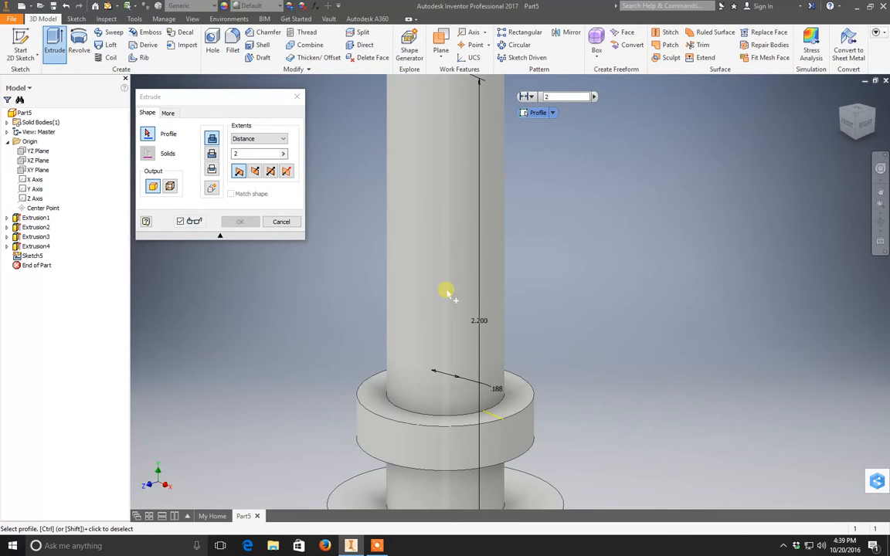
pyautogui.scroll(2, 446, 292)
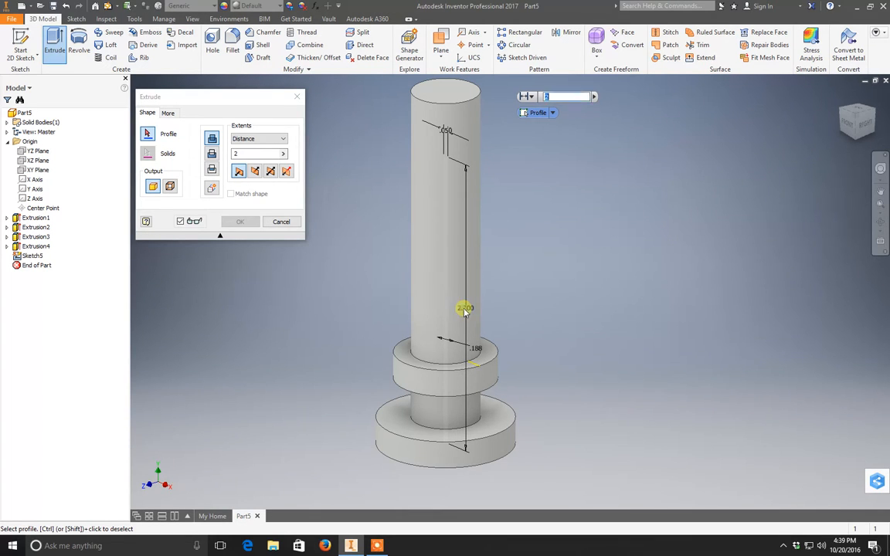
pyautogui.click(464, 307)
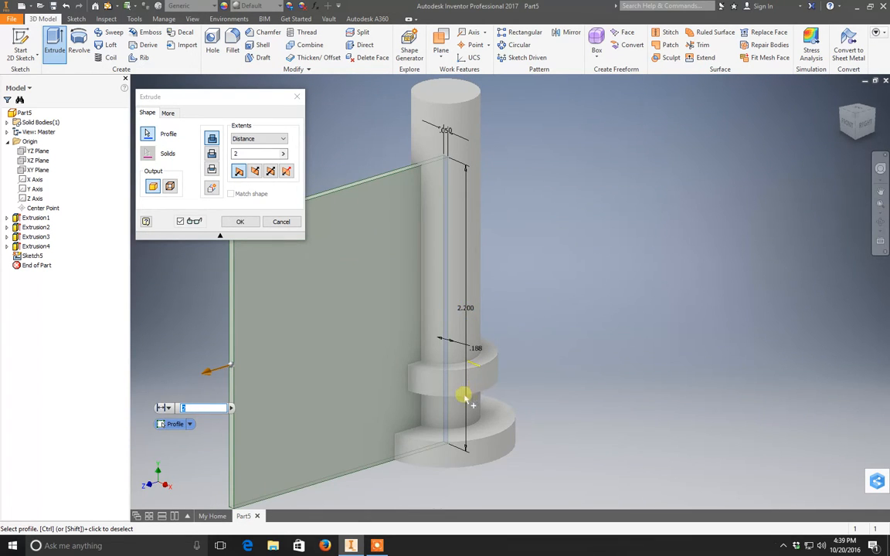
pyautogui.click(450, 349)
pyautogui.moveTo(407, 351); pyautogui.dragTo(505, 287, button='middle')
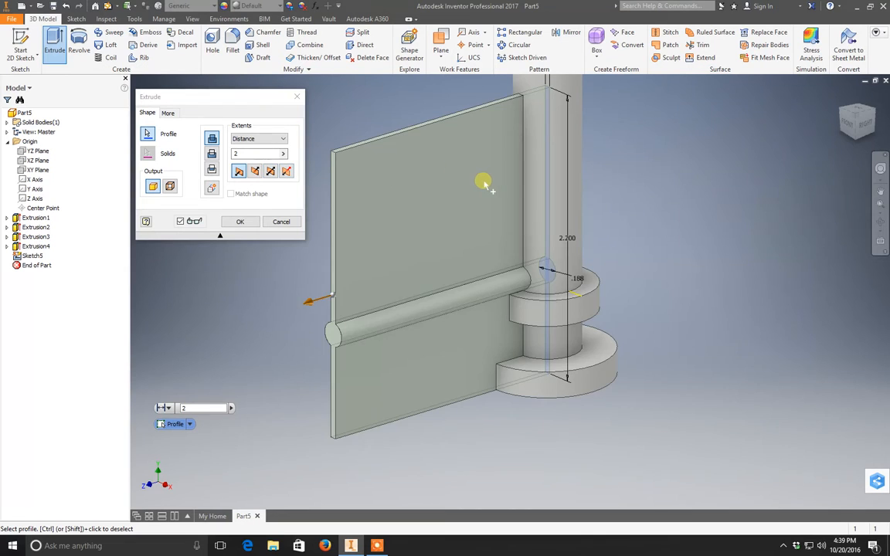
pyautogui.scroll(2, 483, 180)
pyautogui.moveTo(460, 178); pyautogui.dragTo(371, 270, button='middle')
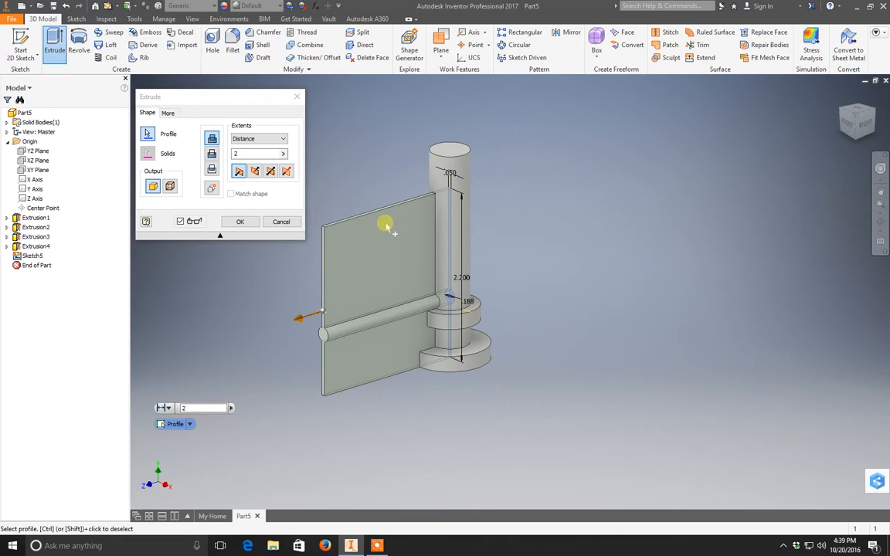
# Cut the slot and circle profiles symmetrically in both directions through the entire part, with the extents set to All.
pyautogui.click(213, 155)
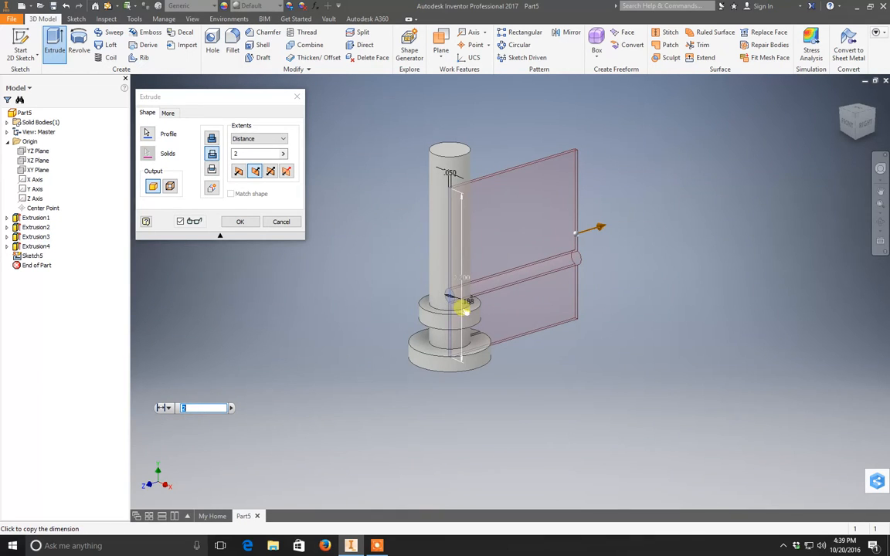
pyautogui.click(270, 171)
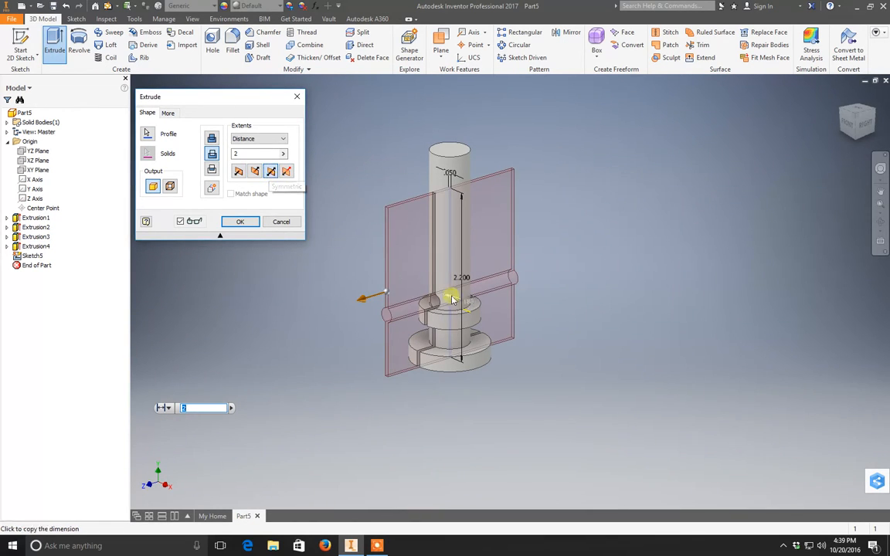
pyautogui.keyDown('shift'); pyautogui.moveTo(195, 267); pyautogui.dragTo(476, 289, button='middle'); pyautogui.keyUp('shift')
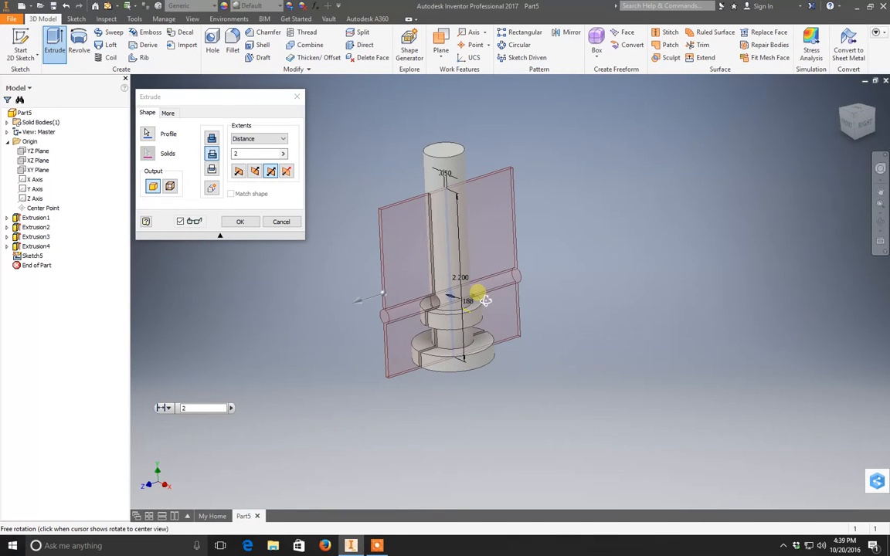
pyautogui.click(248, 140)
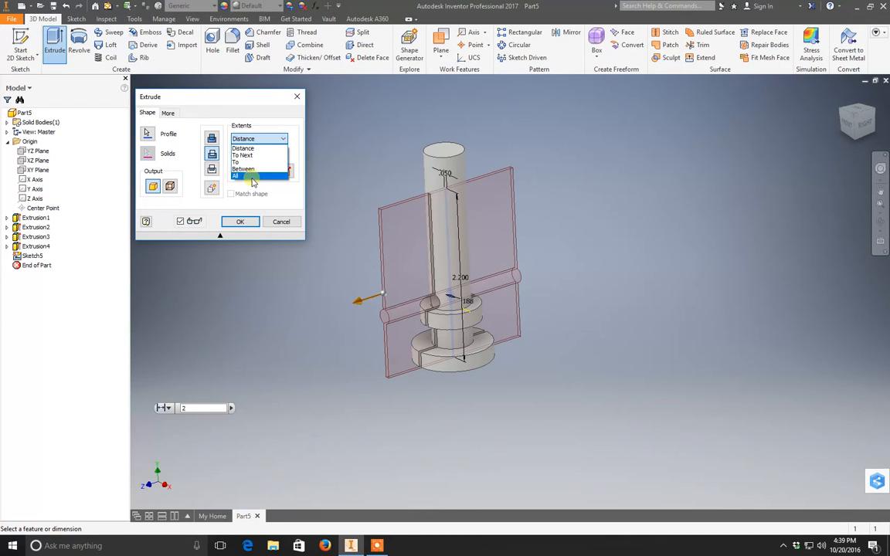
pyautogui.click(252, 177)
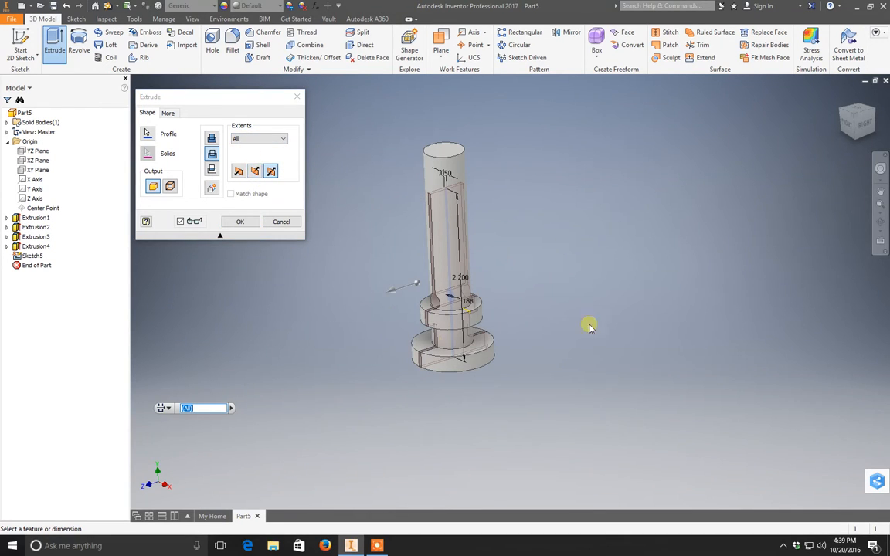
pyautogui.keyDown('shift'); pyautogui.moveTo(502, 307); pyautogui.dragTo(553, 307, button='middle'); pyautogui.keyUp('shift')
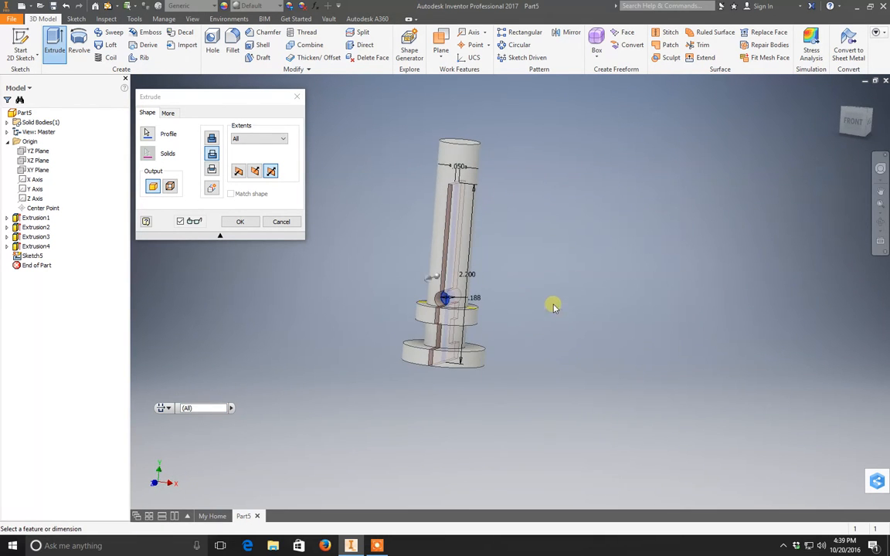
pyautogui.click(233, 221)
# Fillet the two edges at the slot's closed upper end with a 0.025 in radius to round it off.
pyautogui.keyDown('shift'); pyautogui.moveTo(466, 344); pyautogui.dragTo(490, 361, button='middle'); pyautogui.keyUp('shift')
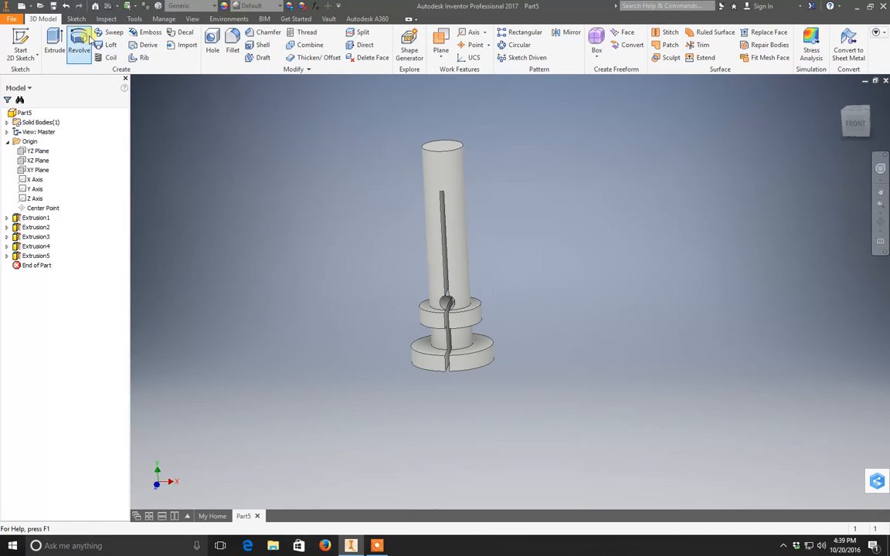
pyautogui.keyDown('shift'); pyautogui.moveTo(448, 343); pyautogui.dragTo(477, 349, button='middle'); pyautogui.keyUp('shift')
pyautogui.scroll(5, 446, 219)
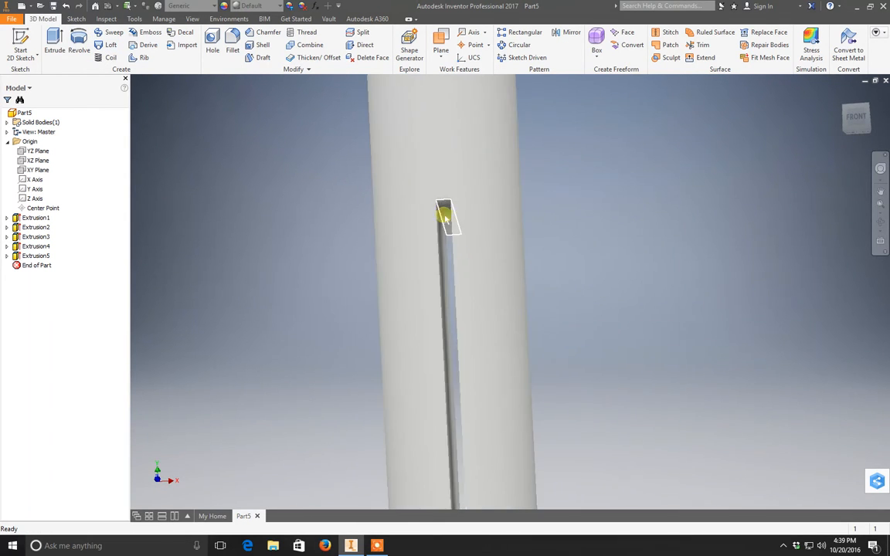
pyautogui.scroll(-6, 441, 222)
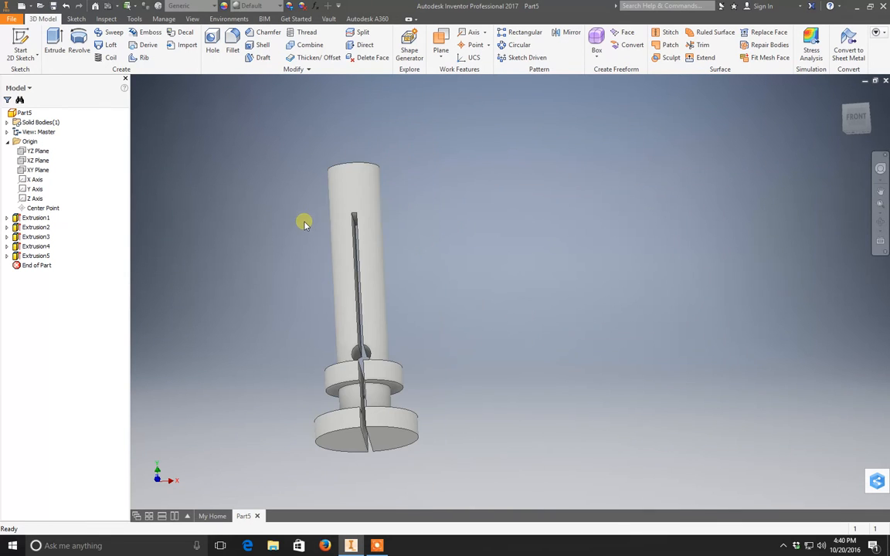
pyautogui.click(231, 44)
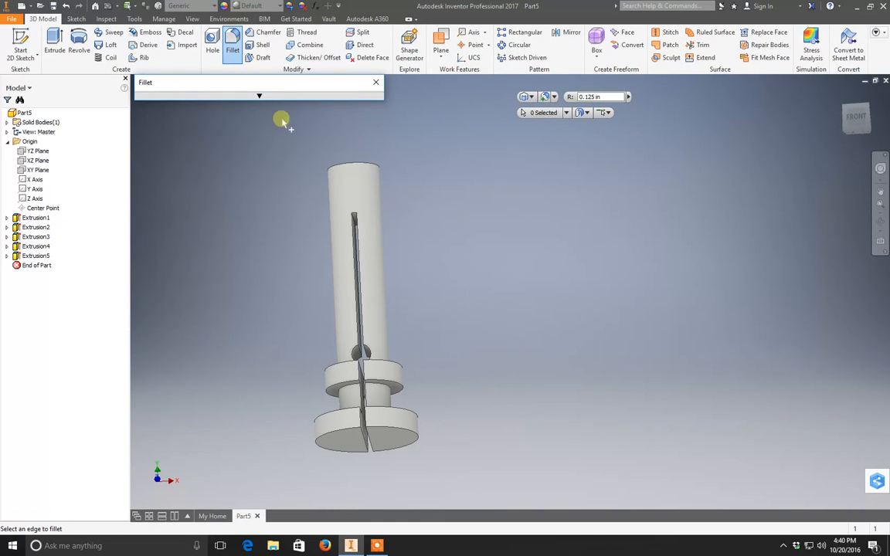
pyautogui.moveTo(335, 88); pyautogui.dragTo(717, 192)
pyautogui.moveTo(478, 259); pyautogui.dragTo(437, 264, button='middle')
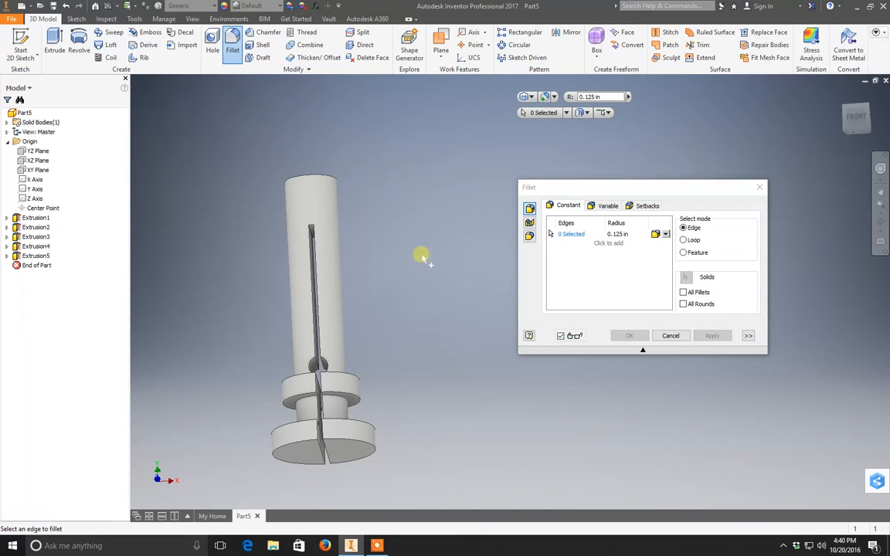
pyautogui.scroll(4, 337, 246)
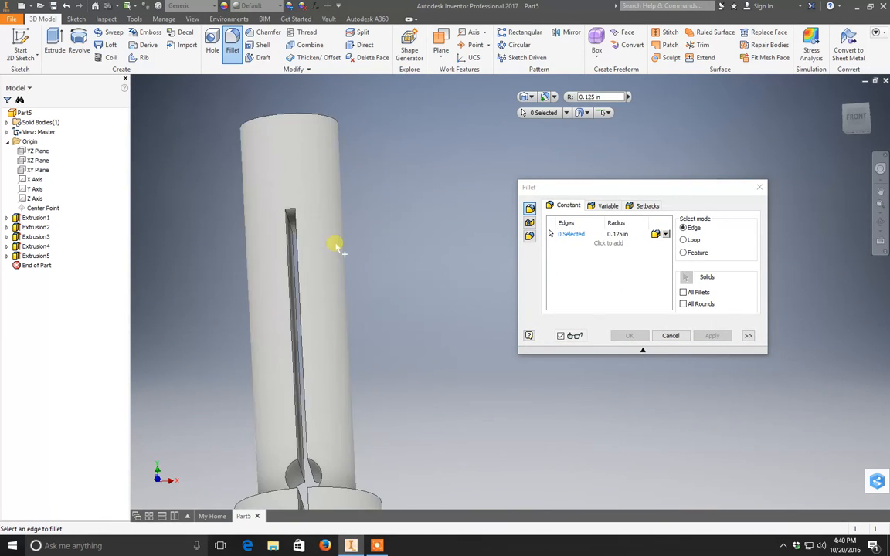
pyautogui.click(290, 221)
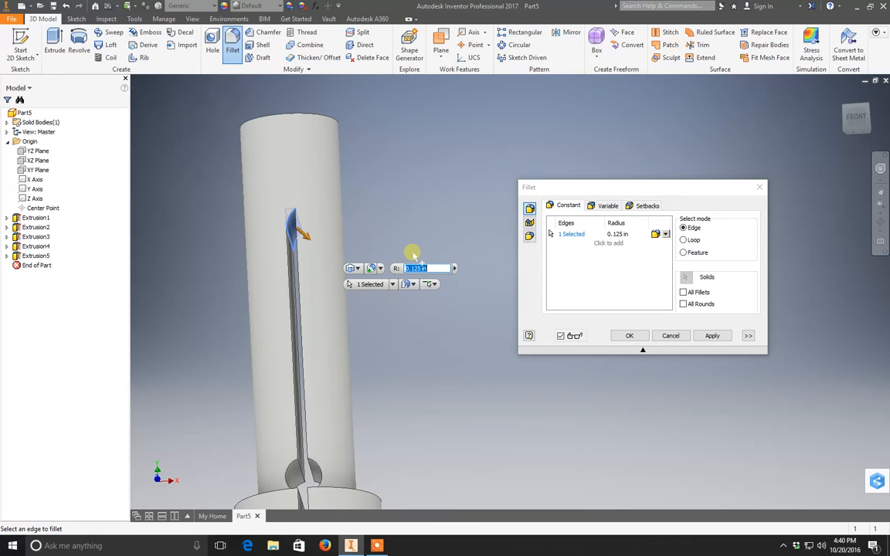
pyautogui.write('.025')
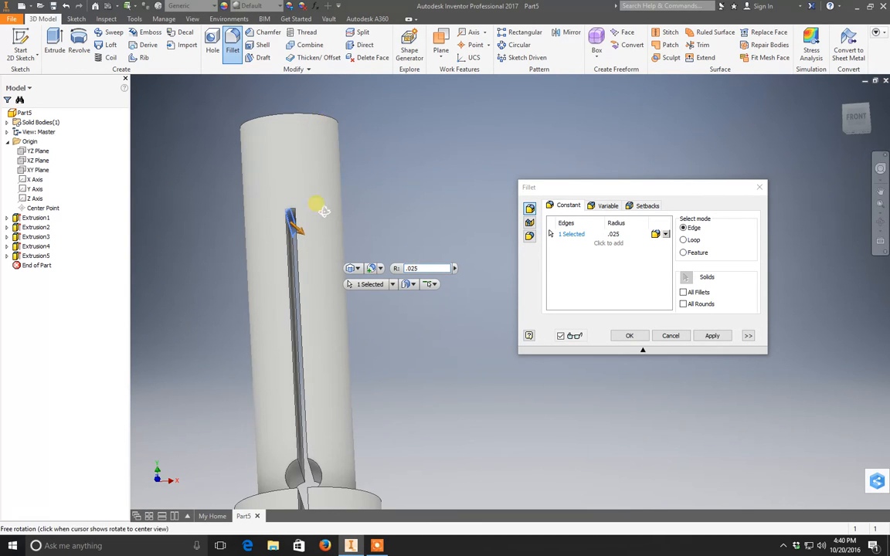
pyautogui.scroll(5, 296, 188)
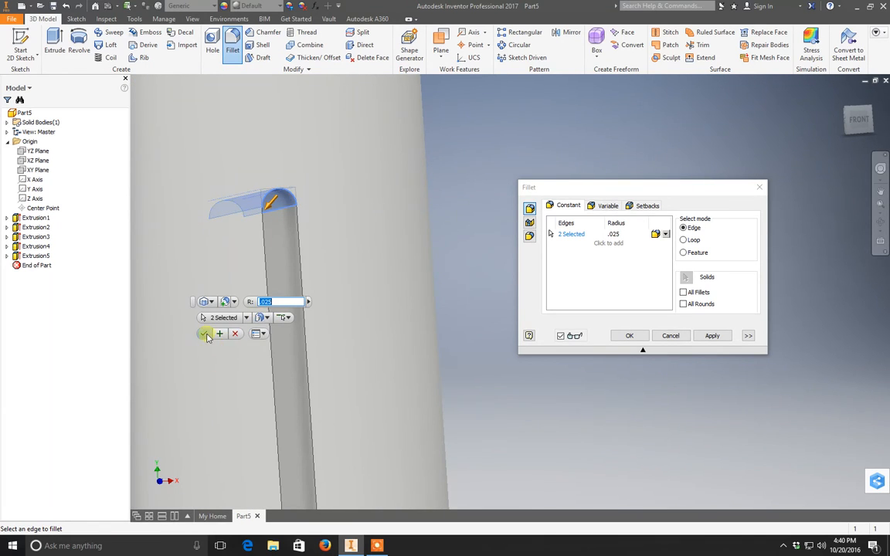
pyautogui.click(205, 332)
# Examine the slot's rounded end and the whole part from several directions, finishing in the home view.
pyautogui.click(24, 265)
pyautogui.click(718, 393)
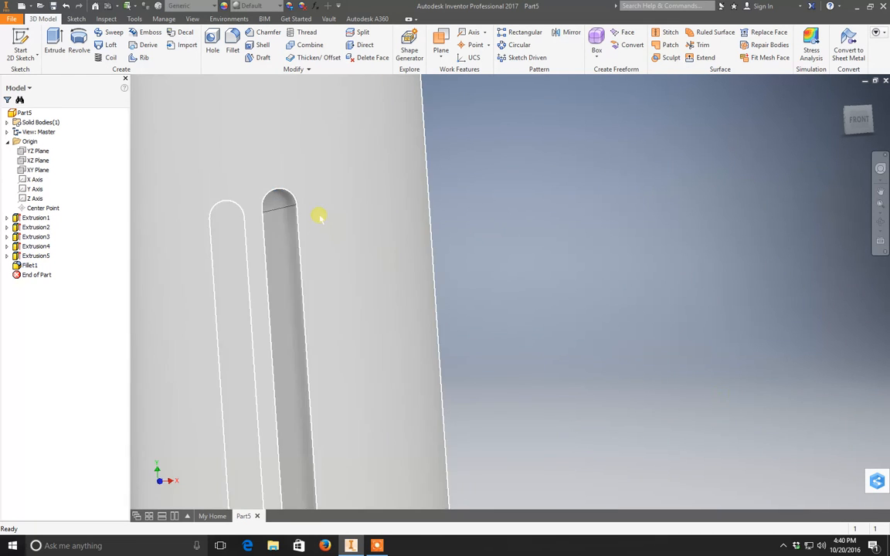
pyautogui.scroll(-3, 320, 219)
pyautogui.moveTo(296, 213); pyautogui.dragTo(392, 208, button='middle')
pyautogui.scroll(-3, 389, 208)
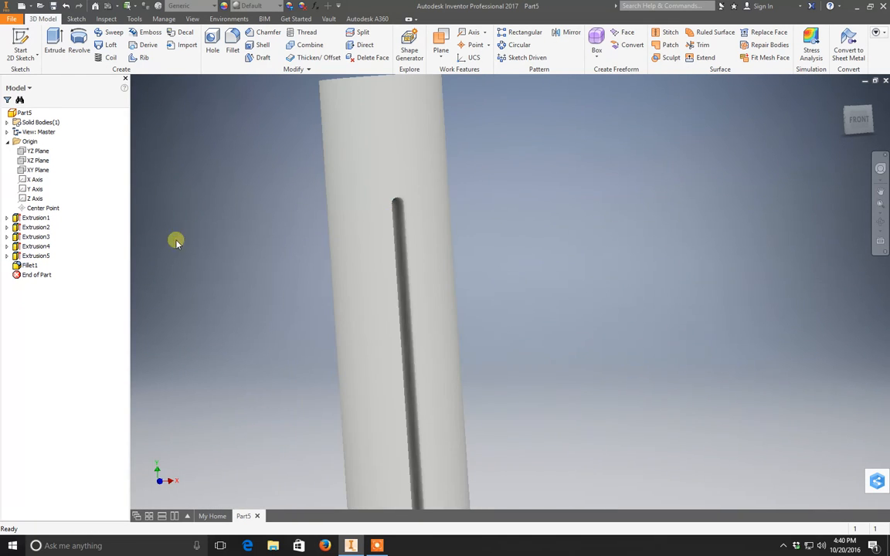
pyautogui.keyDown('shift'); pyautogui.moveTo(503, 333); pyautogui.dragTo(532, 304, button='middle'); pyautogui.keyUp('shift')
pyautogui.click(842, 97)
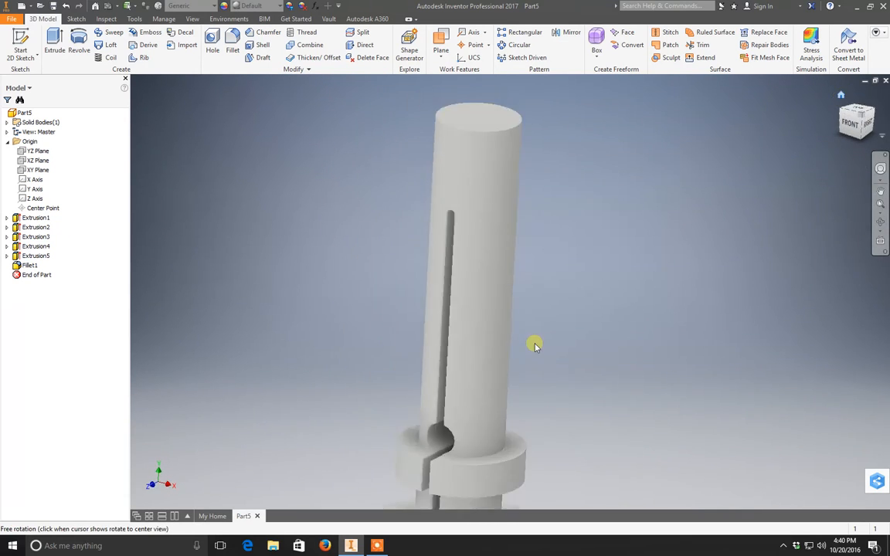
pyautogui.click(378, 545)
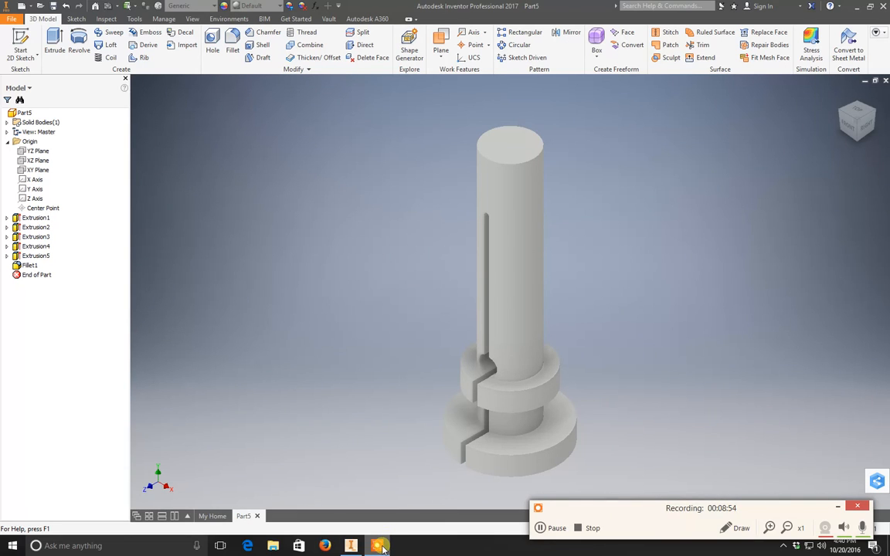